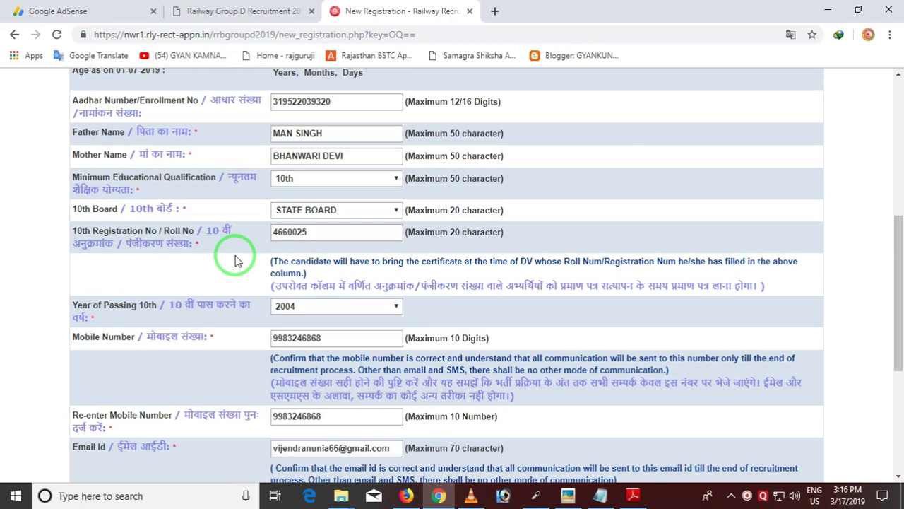
Scroll through the completed registration form to review it, dismissing the Ctrl-key alert
scroll(307, 304, down, 1)
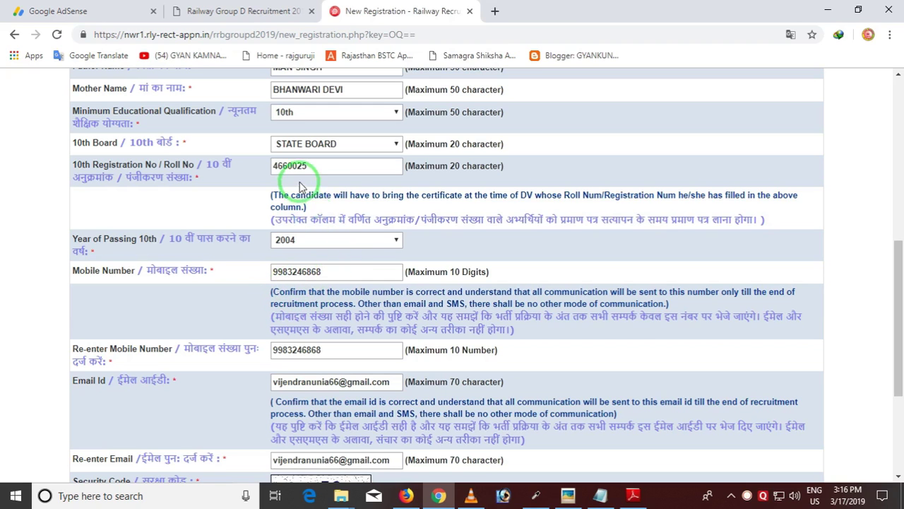
scroll(329, 272, down, 1)
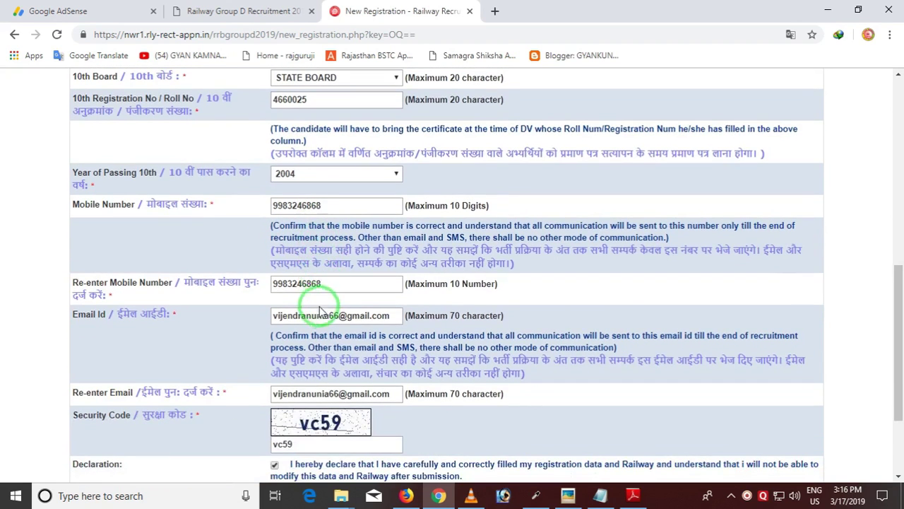
scroll(319, 310, up, 3)
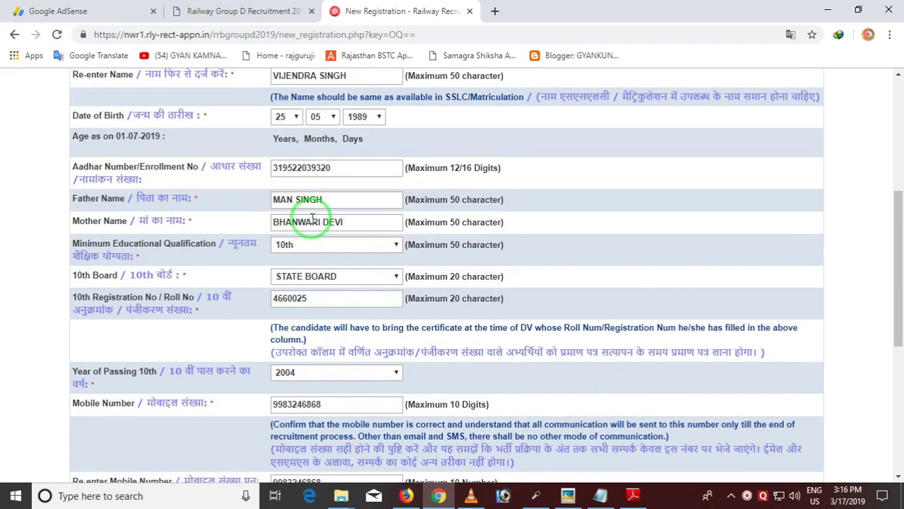
scroll(312, 220, down, 1)
scroll(313, 237, down, 1)
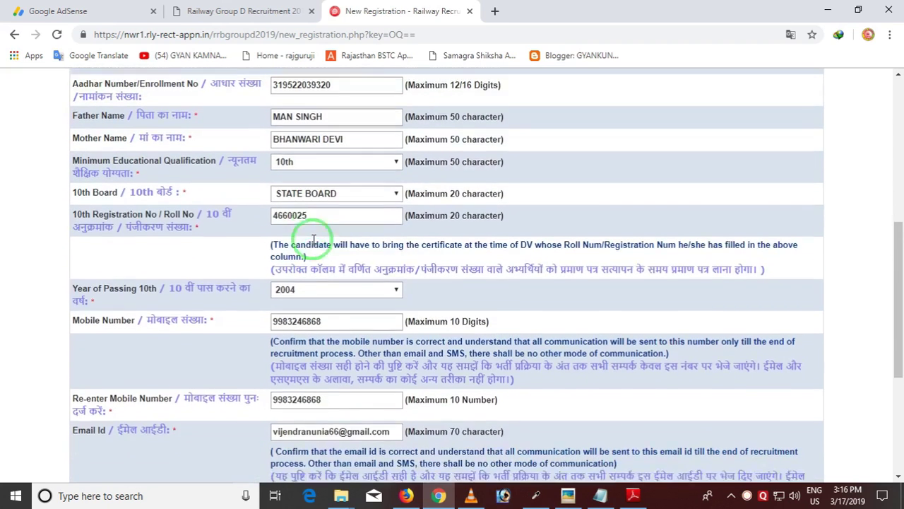
scroll(313, 240, down, 2)
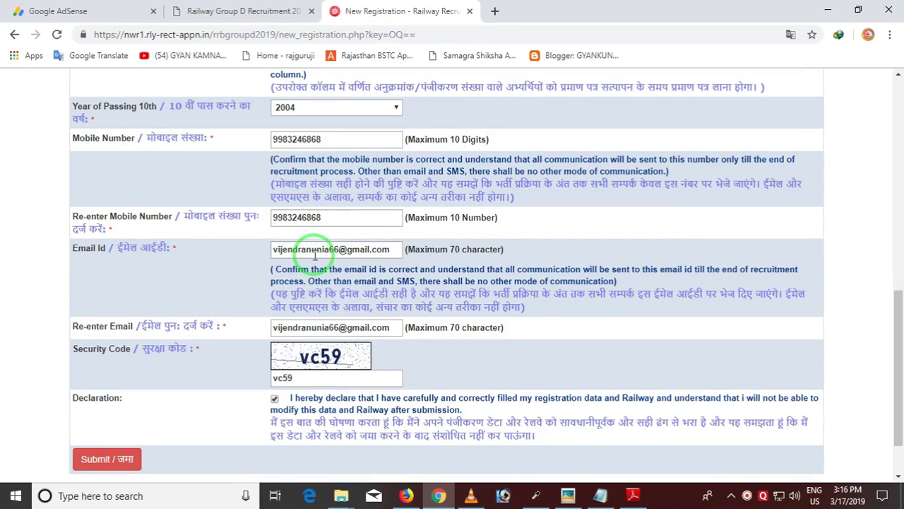
scroll(315, 256, down, 1)
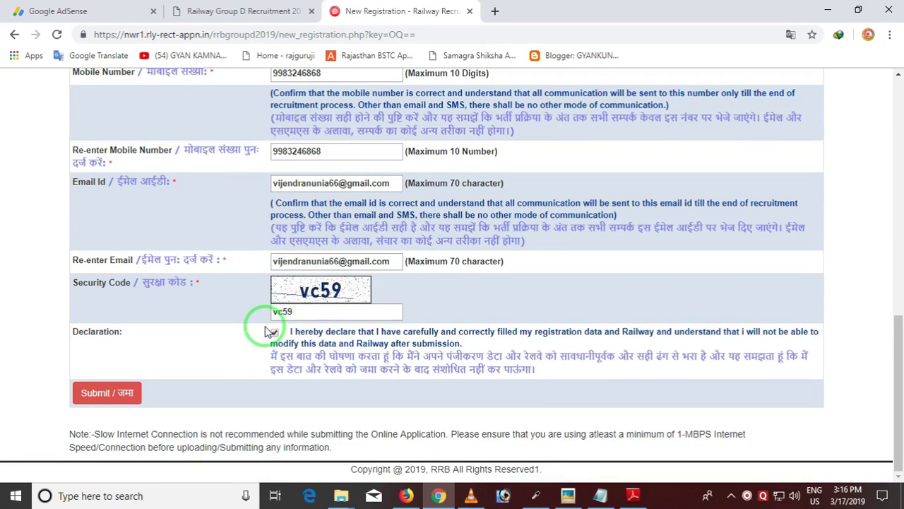
key(ctrl)
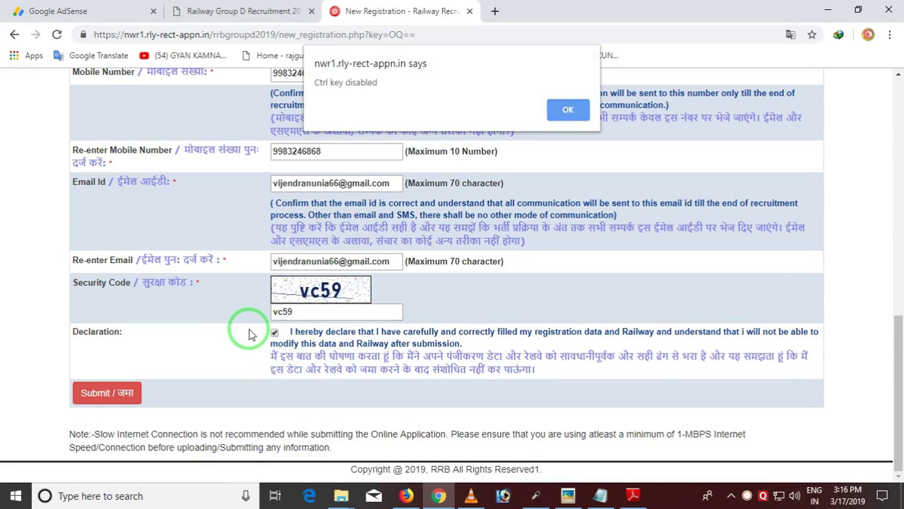
click(568, 109)
Submit the registration form and confirm the details in the review popup
click(111, 396)
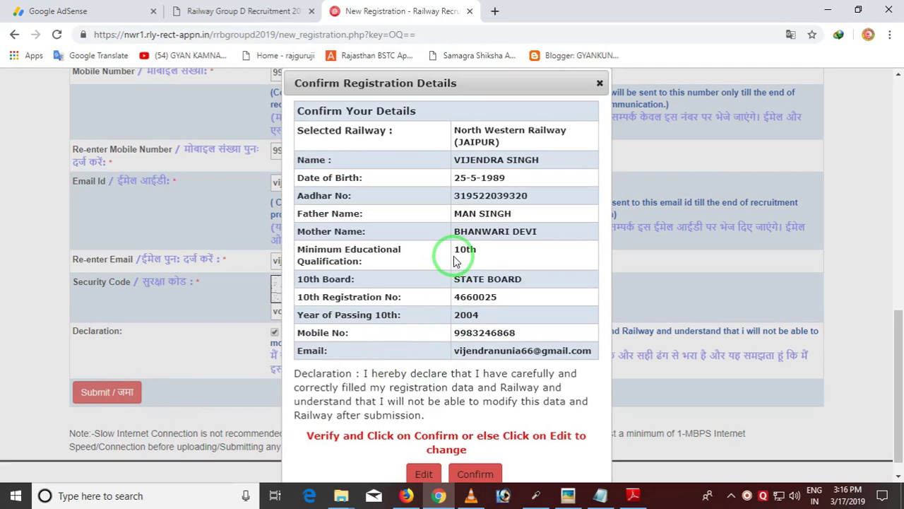
scroll(454, 260, down, 1)
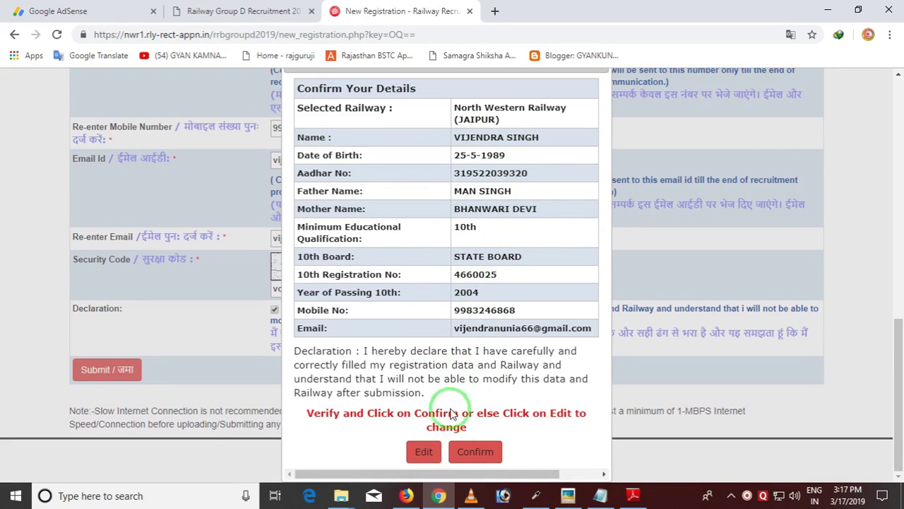
click(472, 452)
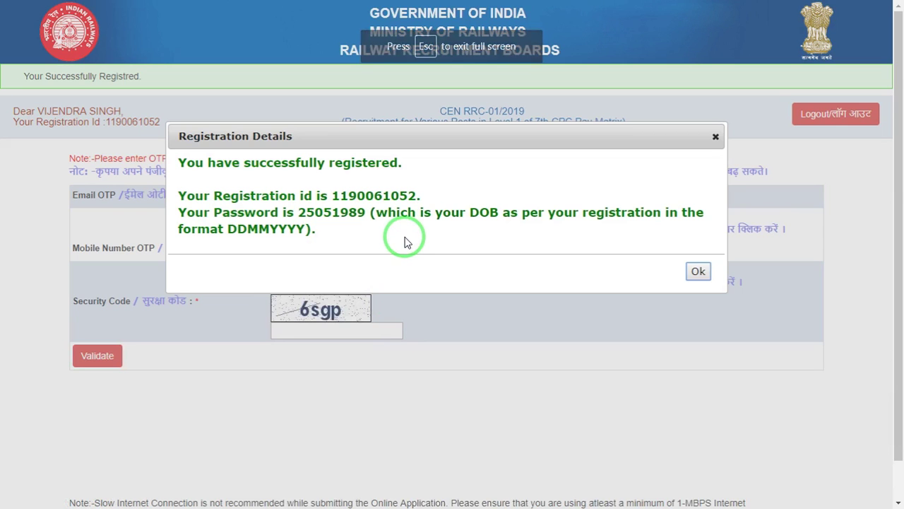
Note down the issued registration ID and password, then close the registration success notice
key(Escape)
key(ctrl)
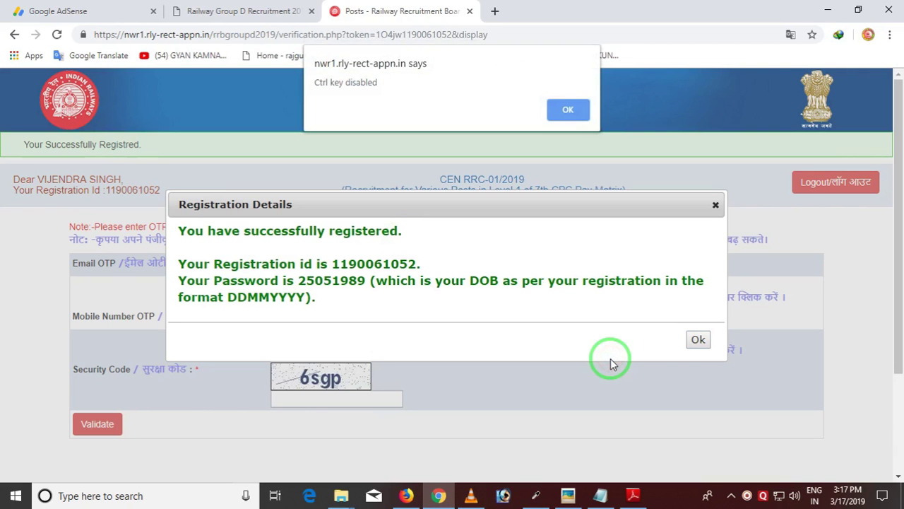
click(568, 110)
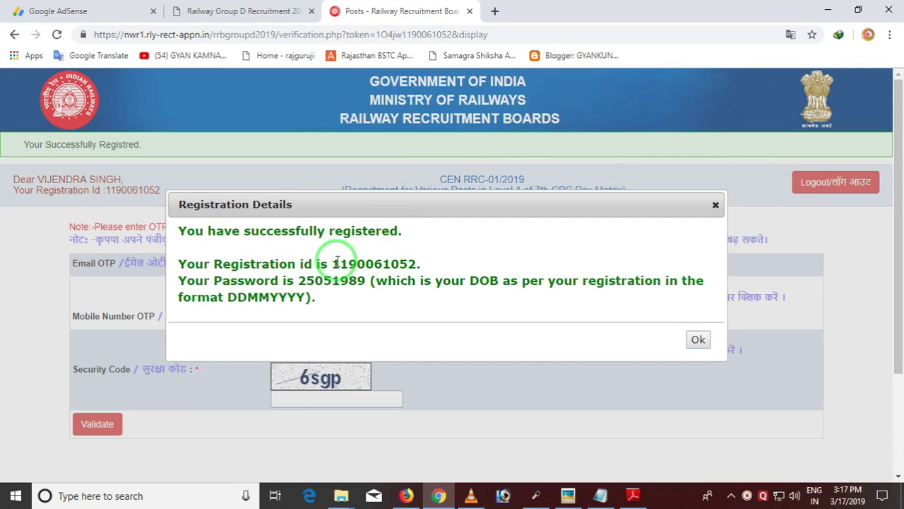
key(ctrl)
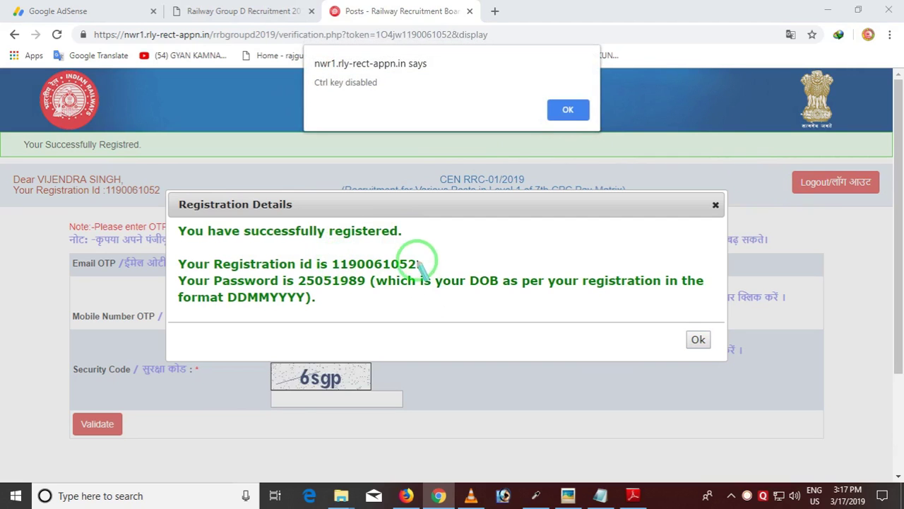
mouse_move(426, 255)
mouse_down()
mouse_move(383, 272)
mouse_move(332, 270)
mouse_up()
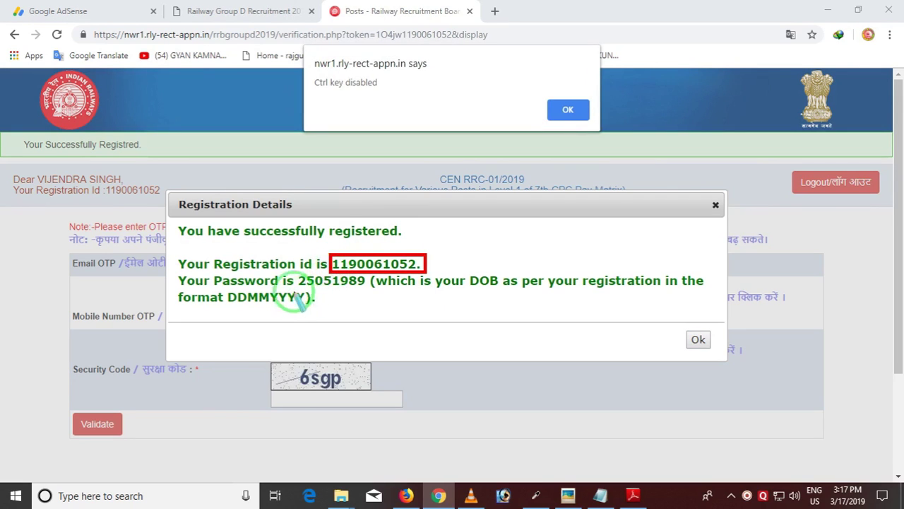
drag(294, 272, 365, 296)
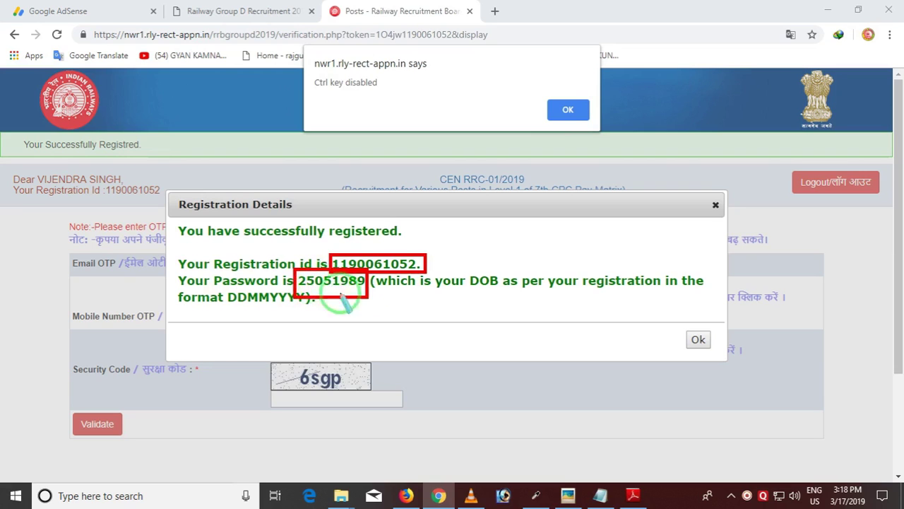
right_click(402, 303)
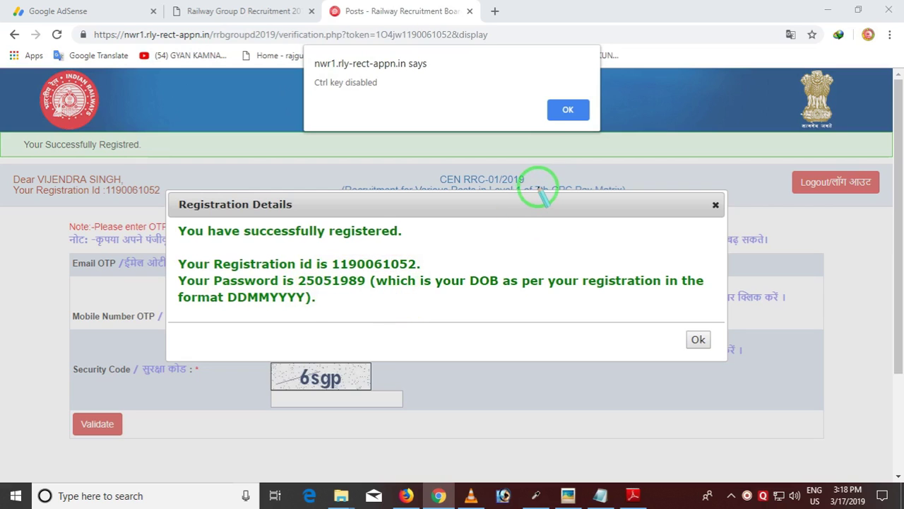
click(568, 109)
click(703, 340)
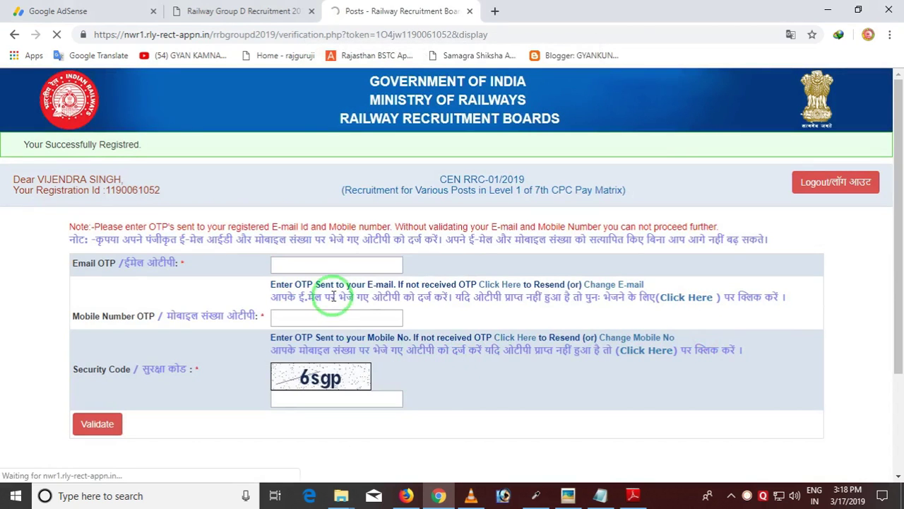
Enter the email OTP from the mailbox, the mobile OTP and the security code, then validate them
key(F11)
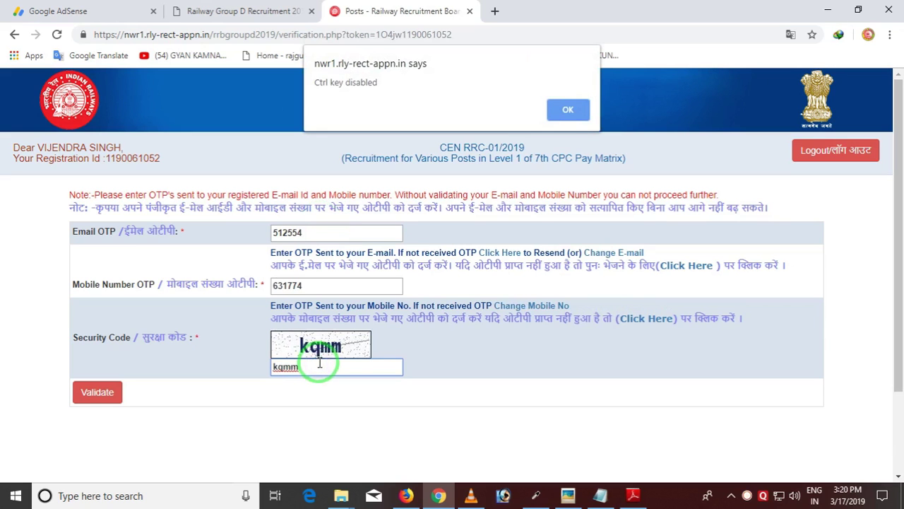
click(567, 108)
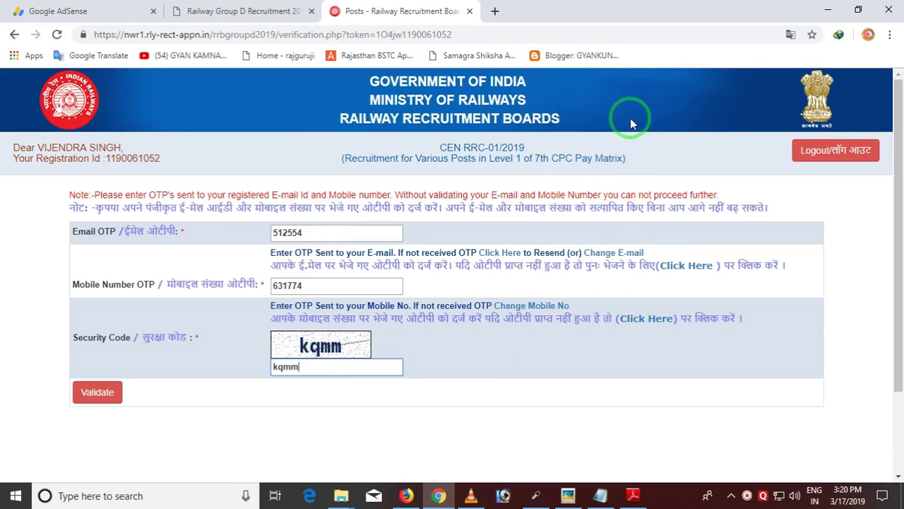
click(407, 497)
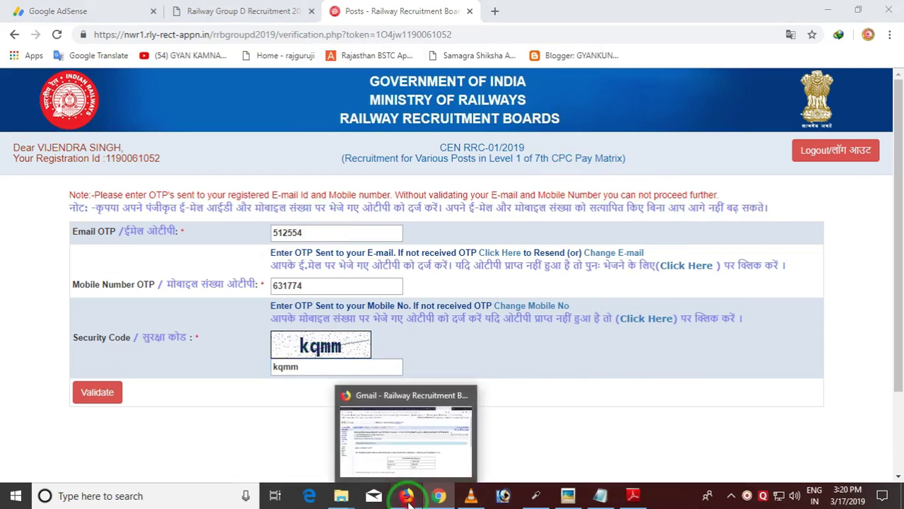
click(453, 497)
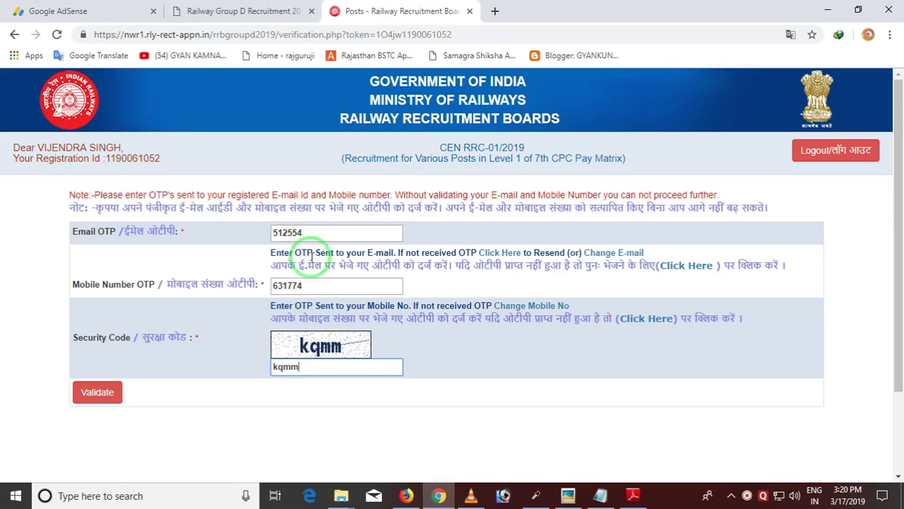
click(93, 392)
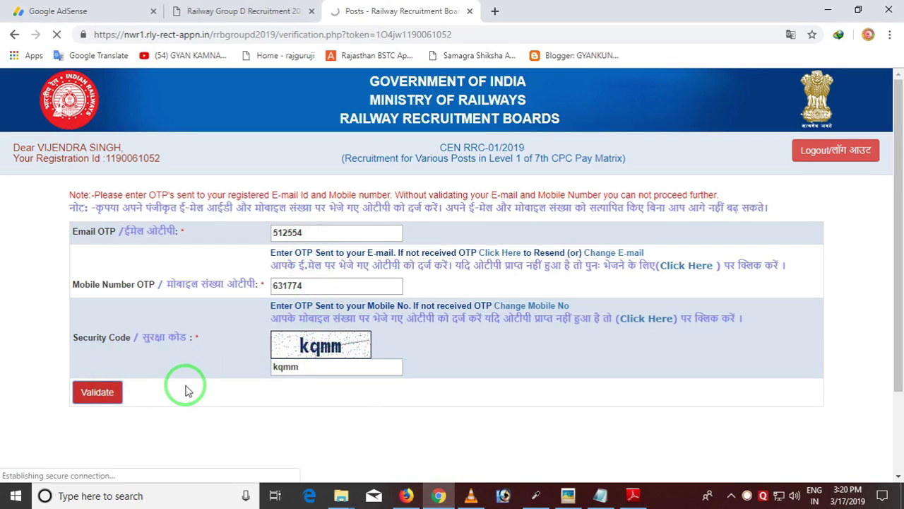
key(F11)
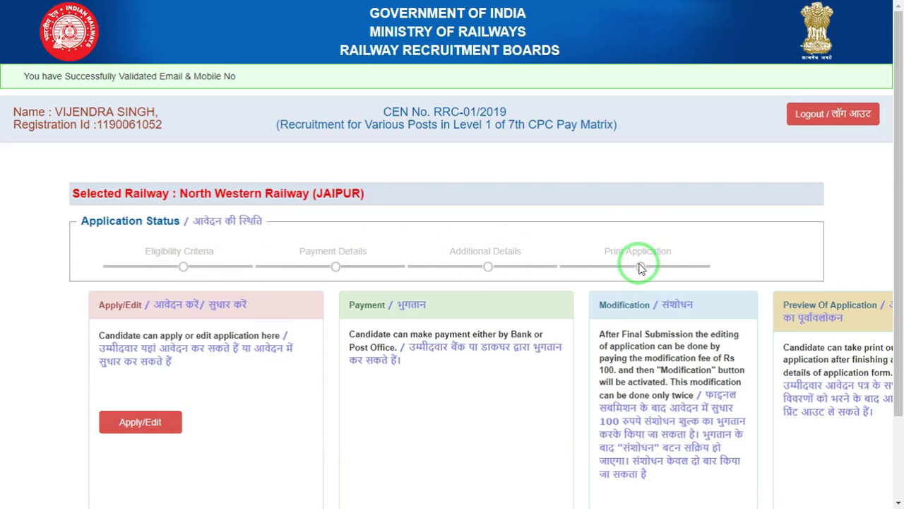
Use Apply/Edit on the dashboard to start the application form
scroll(406, 366, down, 1)
scroll(403, 364, down, 1)
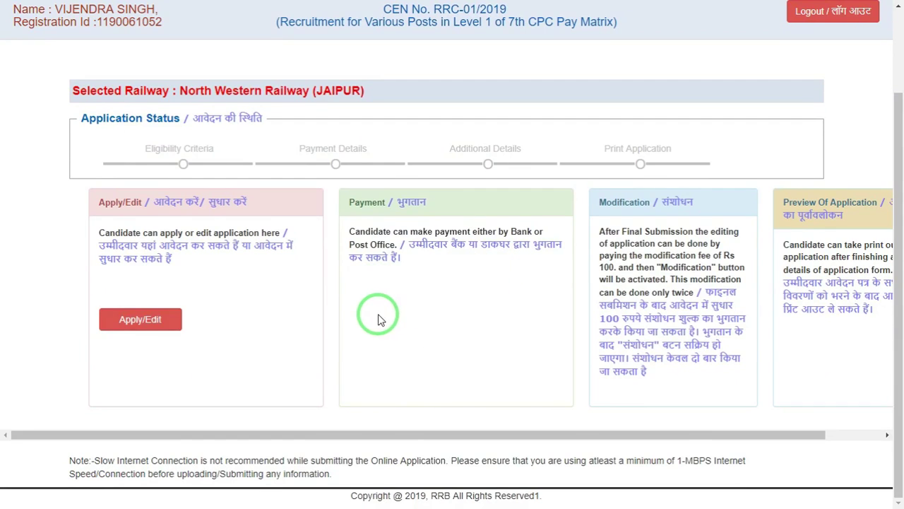
scroll(381, 316, up, 1)
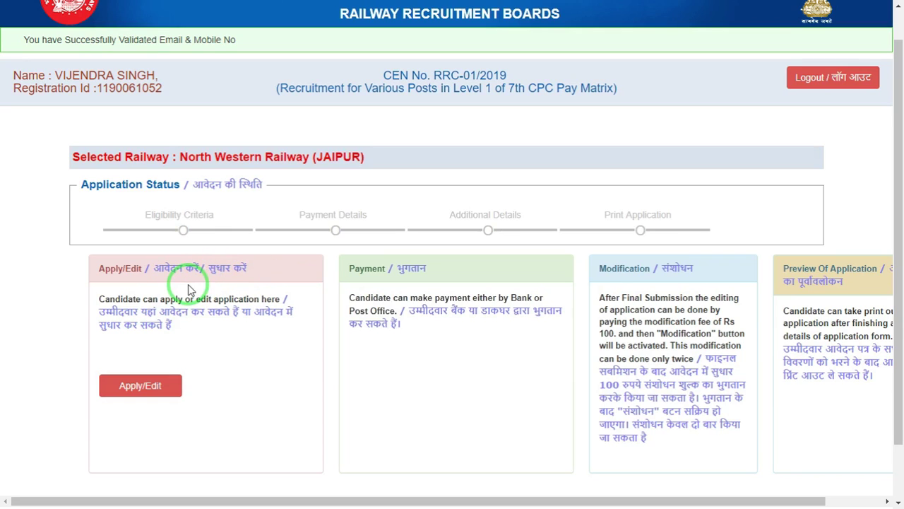
click(134, 390)
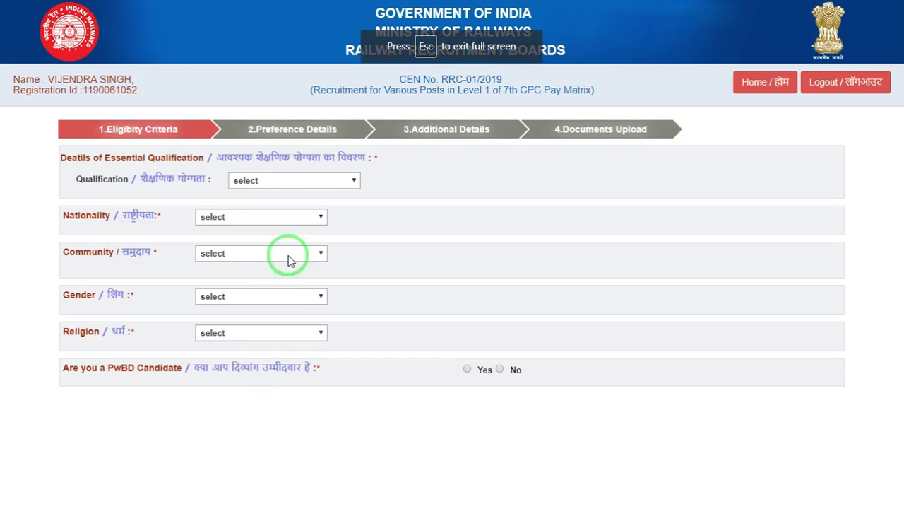
Set the qualification to 10th and nationality to Citizen of India
click(266, 182)
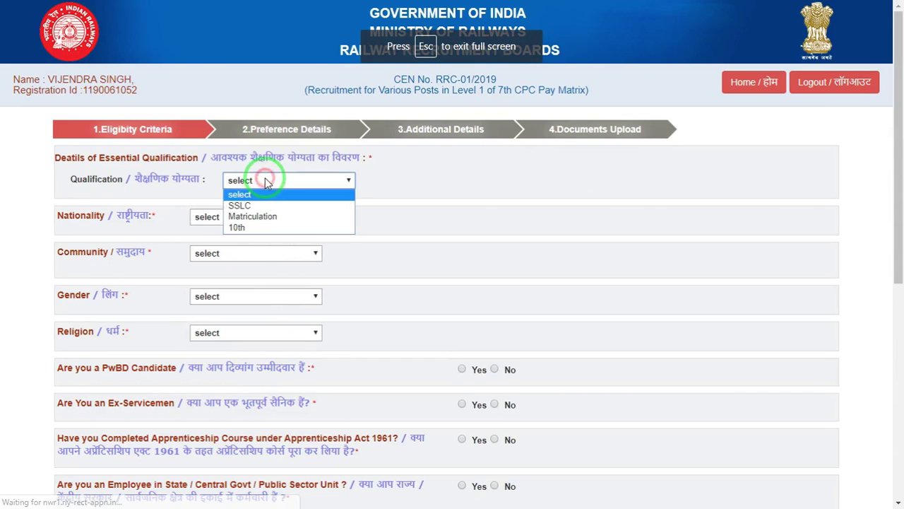
click(263, 227)
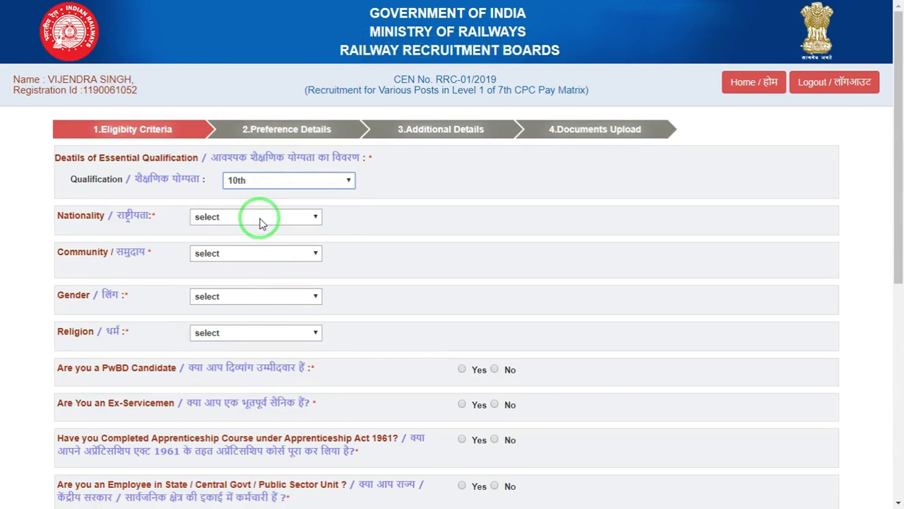
click(259, 219)
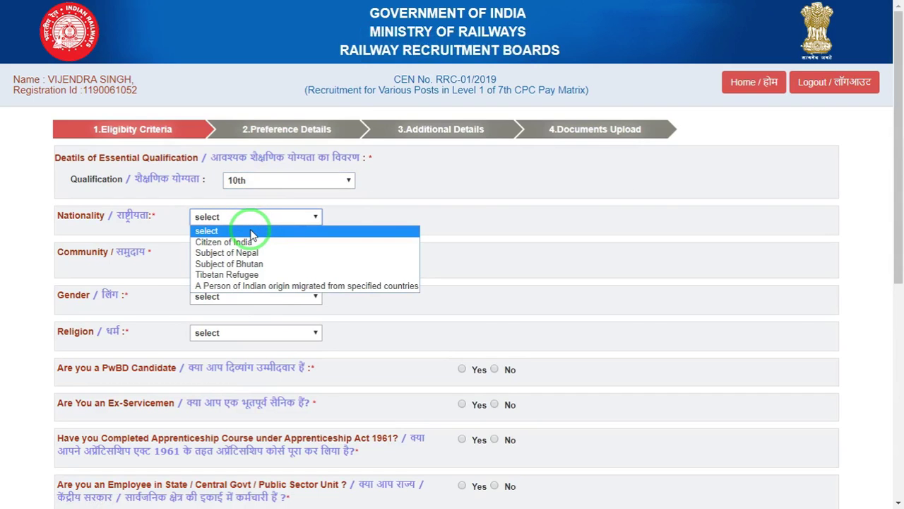
click(245, 242)
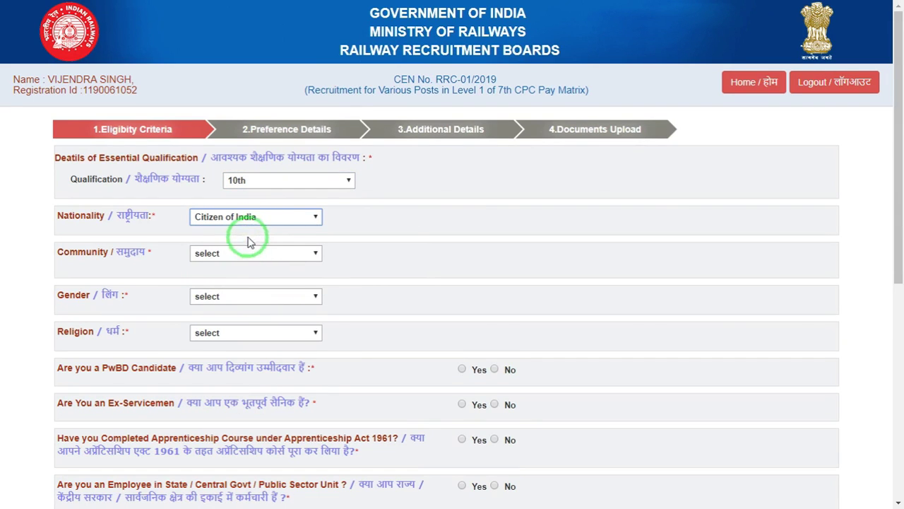
click(265, 221)
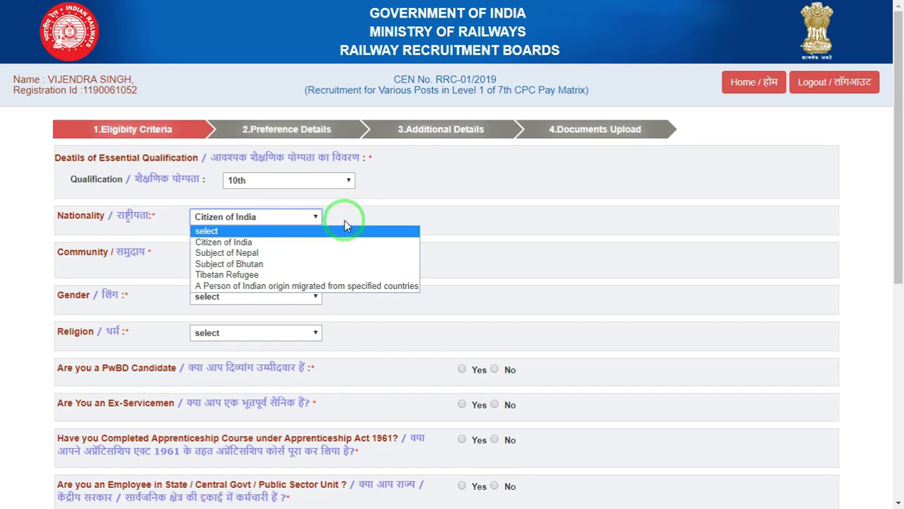
click(361, 203)
Set the community to OBC non-creamy layer and confirm it, replacing the initial ST choice
click(214, 253)
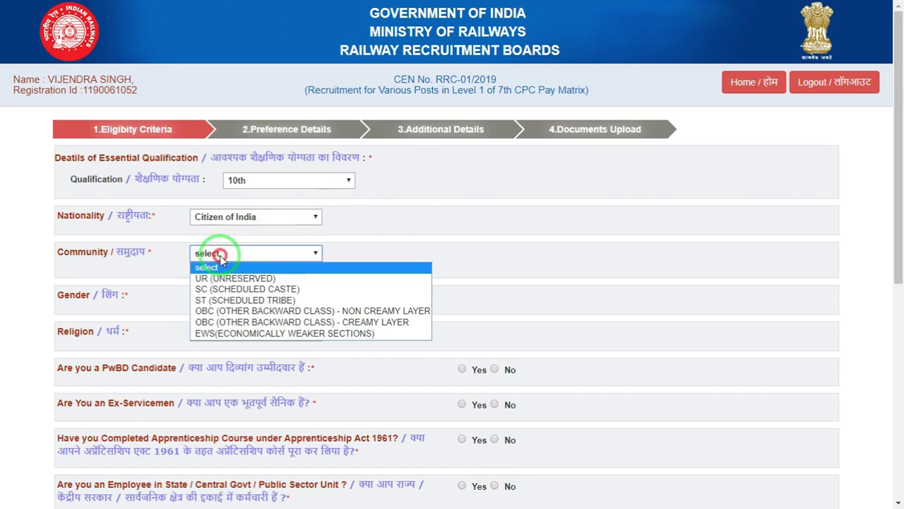
click(223, 301)
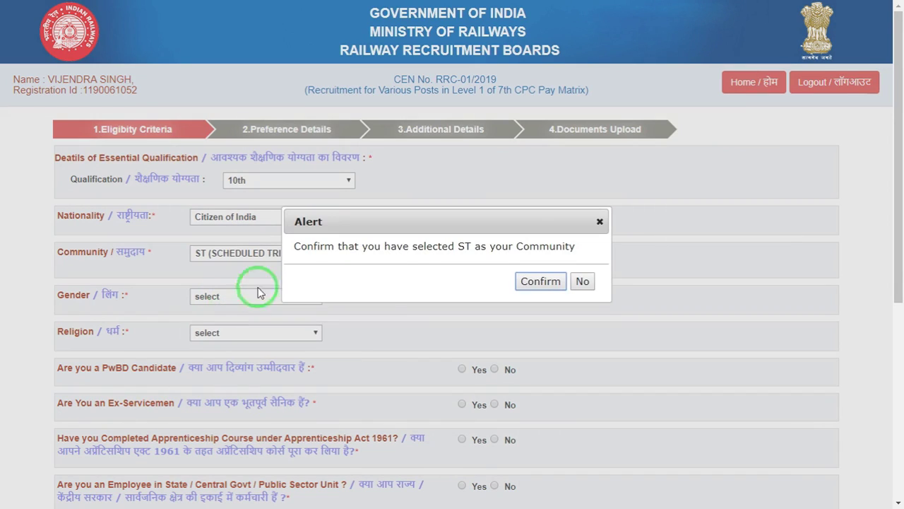
click(532, 283)
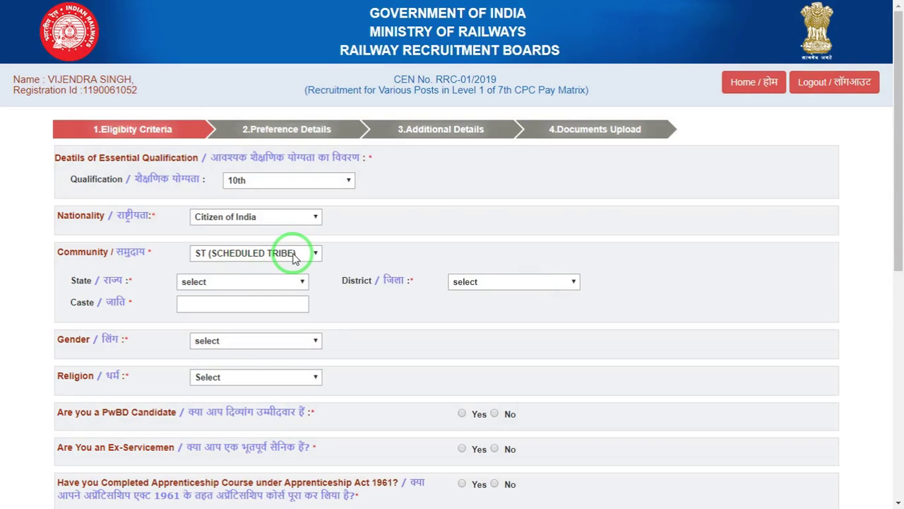
click(295, 259)
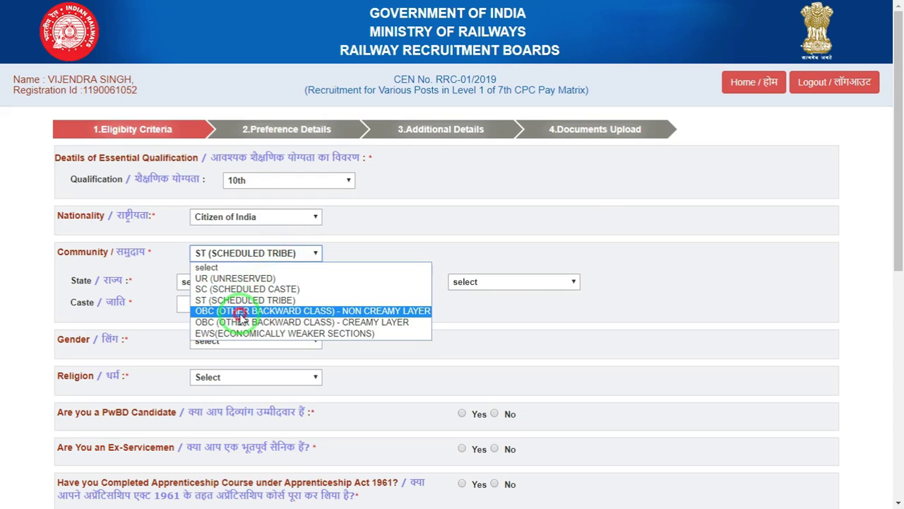
click(241, 314)
click(522, 287)
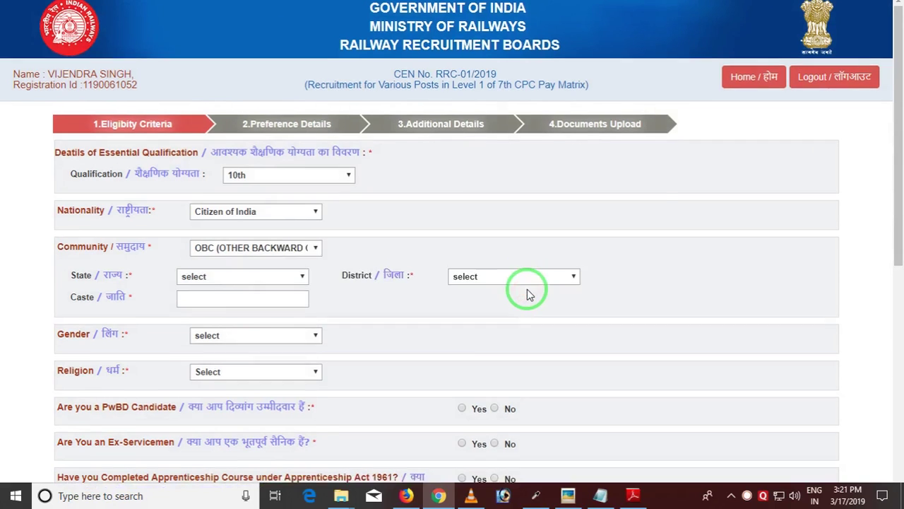
key(ctrl)
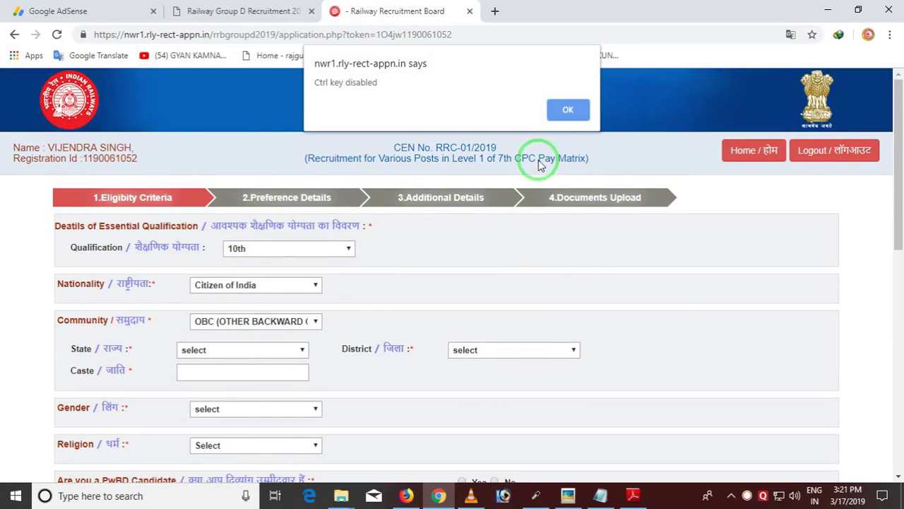
click(570, 104)
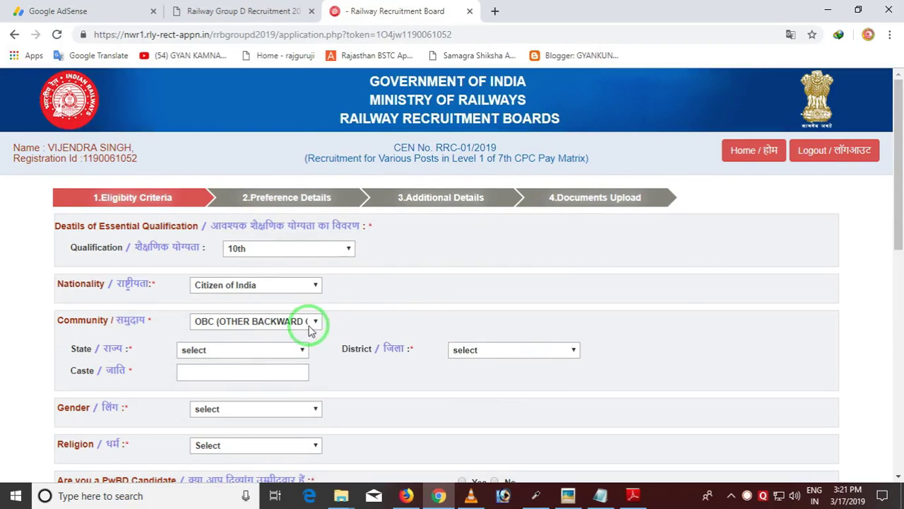
Choose RAJASTHAN as the state and Jhunjhunu as the district
click(241, 349)
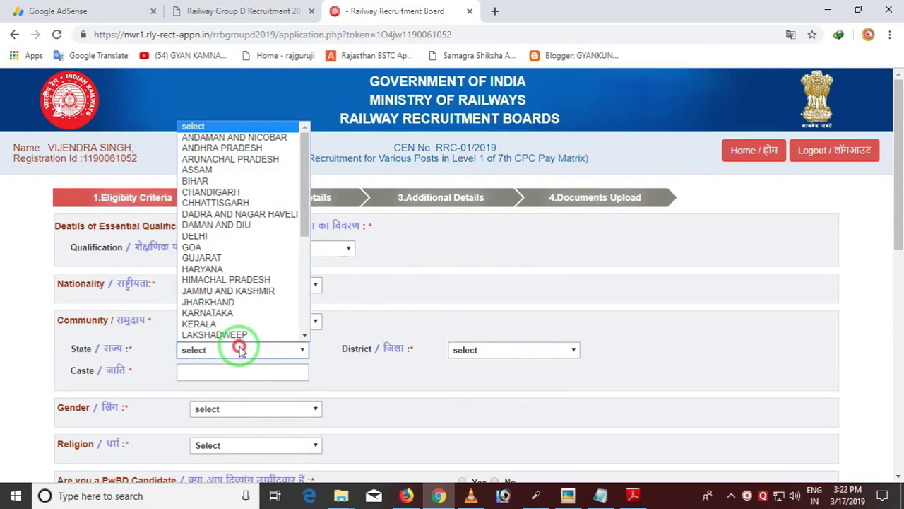
key(r)
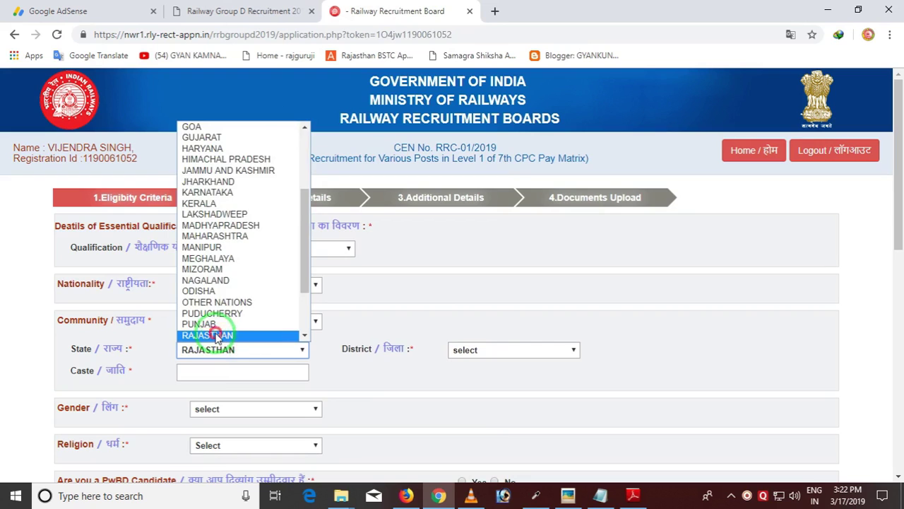
click(189, 333)
click(494, 349)
scroll(494, 330, down, 1)
scroll(495, 321, down, 4)
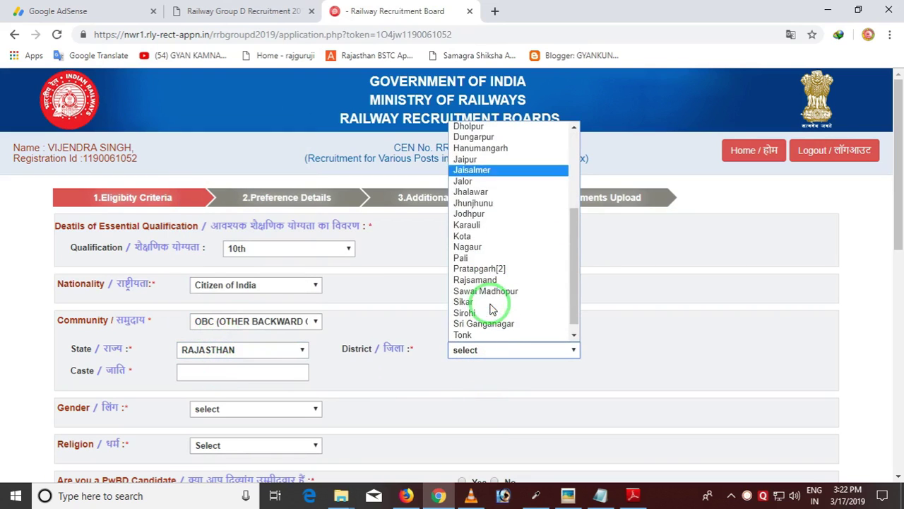
click(489, 201)
Enter caste JAT, gender Male and religion Hindu
click(224, 371)
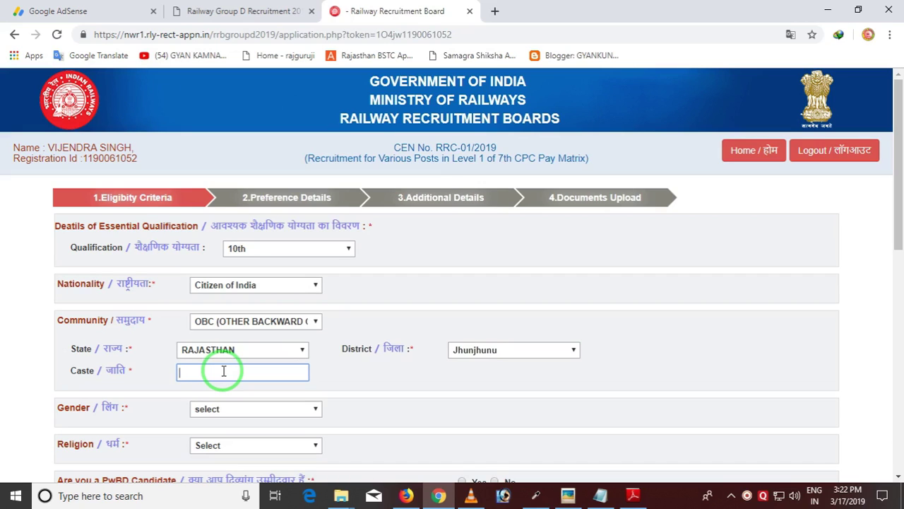
text(jat)
key(BackSpace)
key(BackSpace)
key(BackSpace)
text(JAT)
click(224, 409)
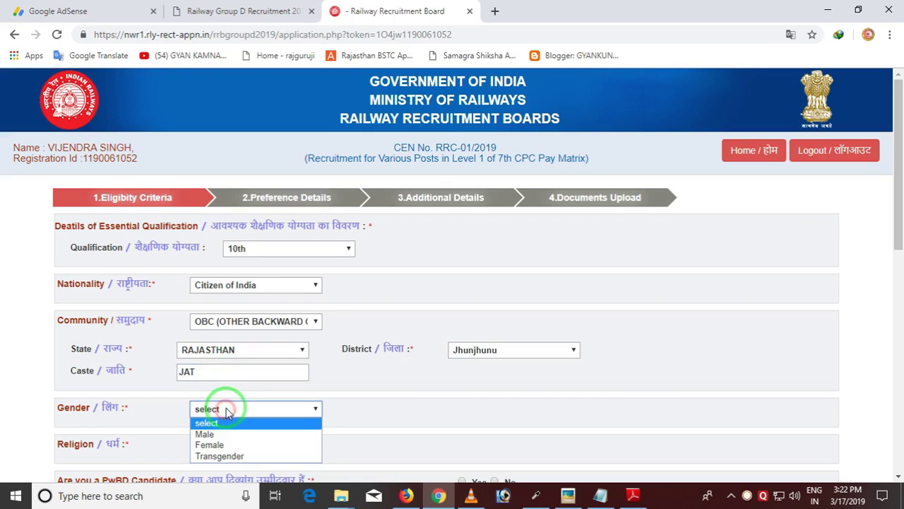
click(218, 429)
scroll(311, 403, down, 2)
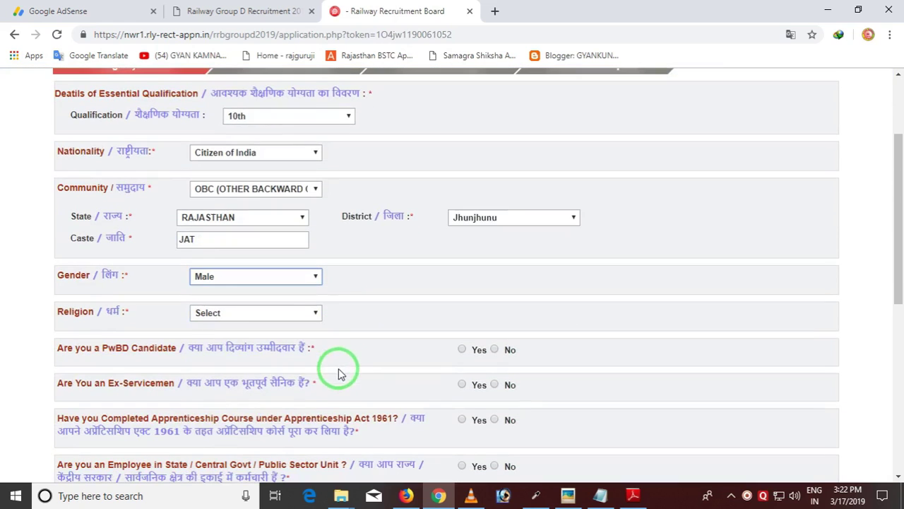
click(226, 314)
click(222, 338)
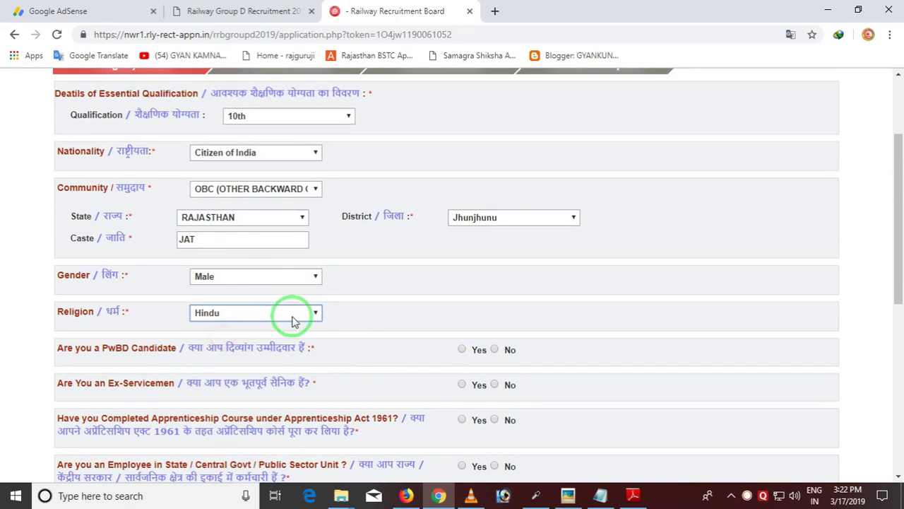
Answer No to the PwBD, ex-servicemen, apprenticeship and government employee questions
scroll(346, 304, down, 1)
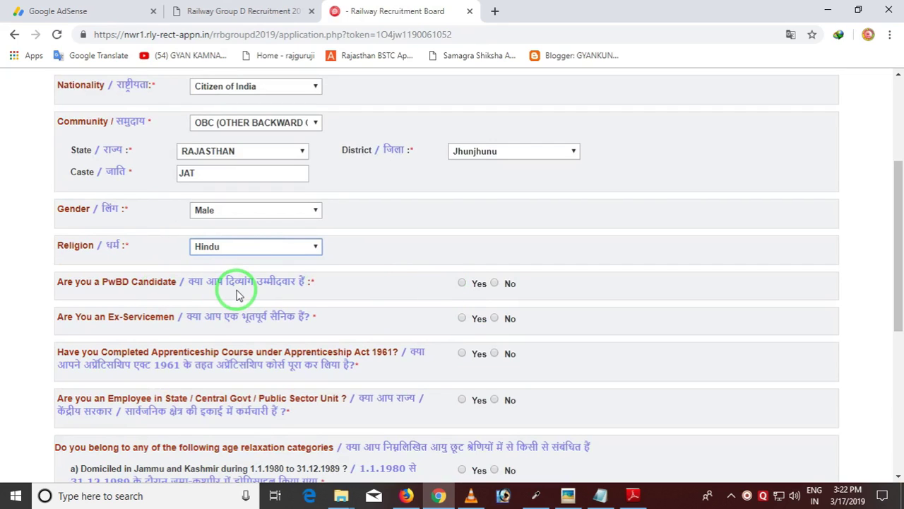
click(495, 284)
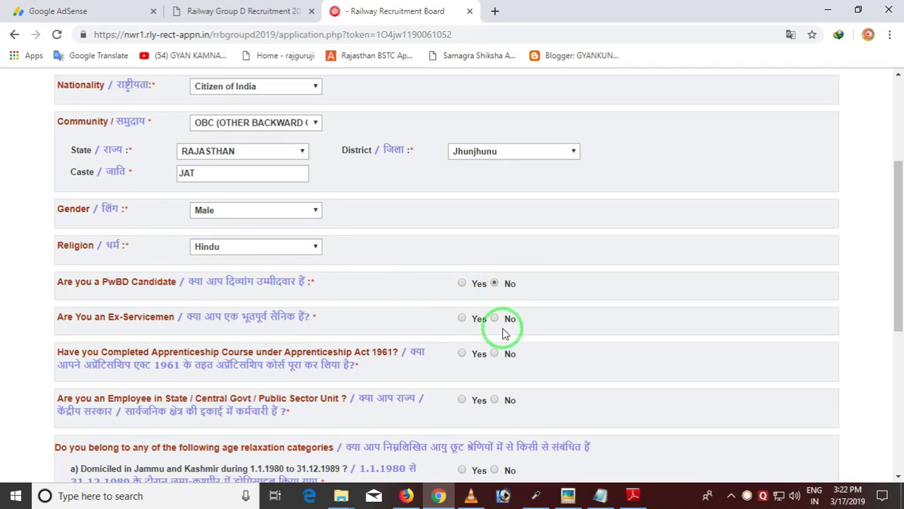
click(495, 319)
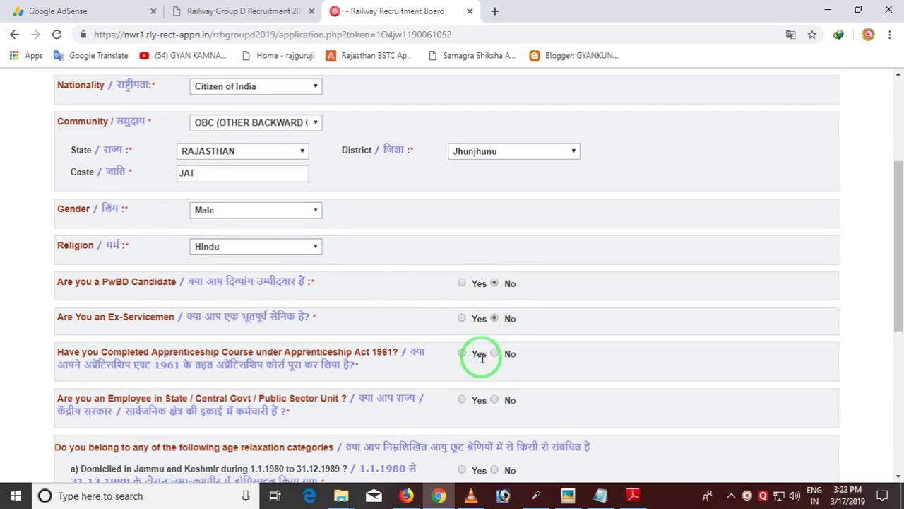
click(494, 353)
click(494, 400)
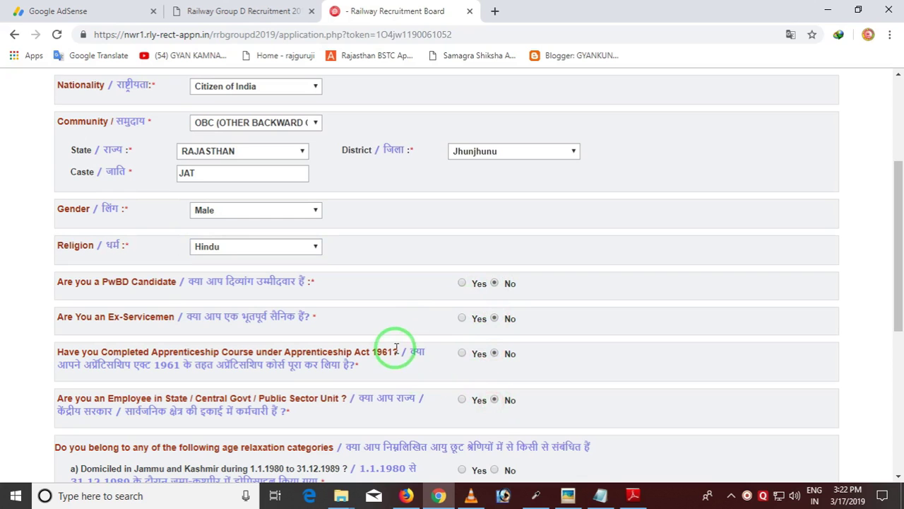
scroll(385, 346, down, 1)
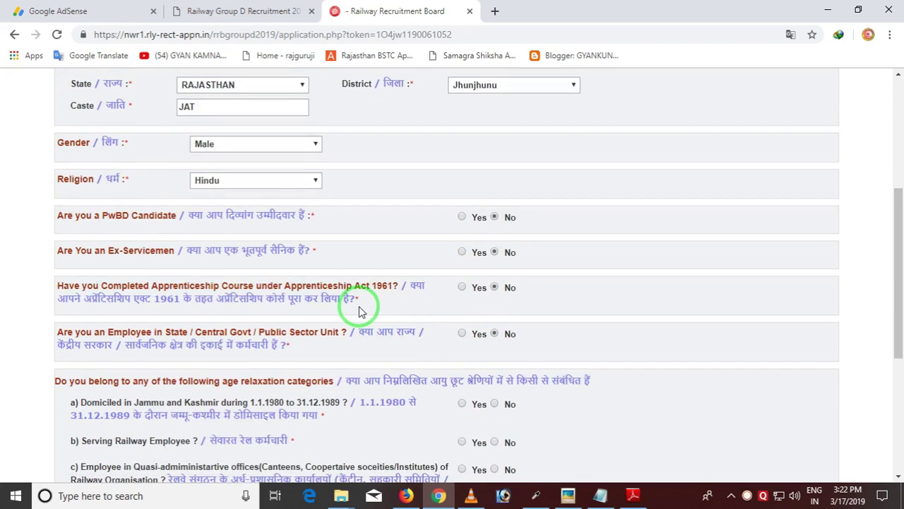
scroll(359, 311, down, 1)
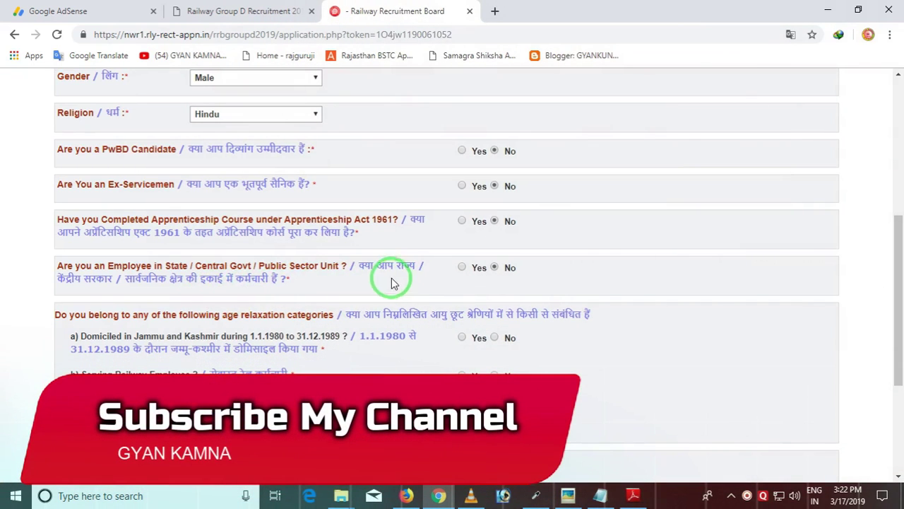
scroll(409, 297, down, 1)
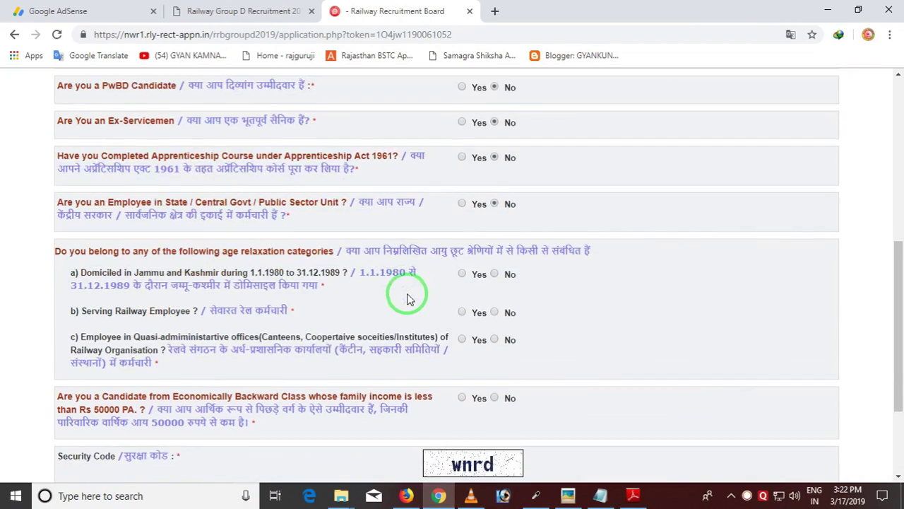
key(ctrl)
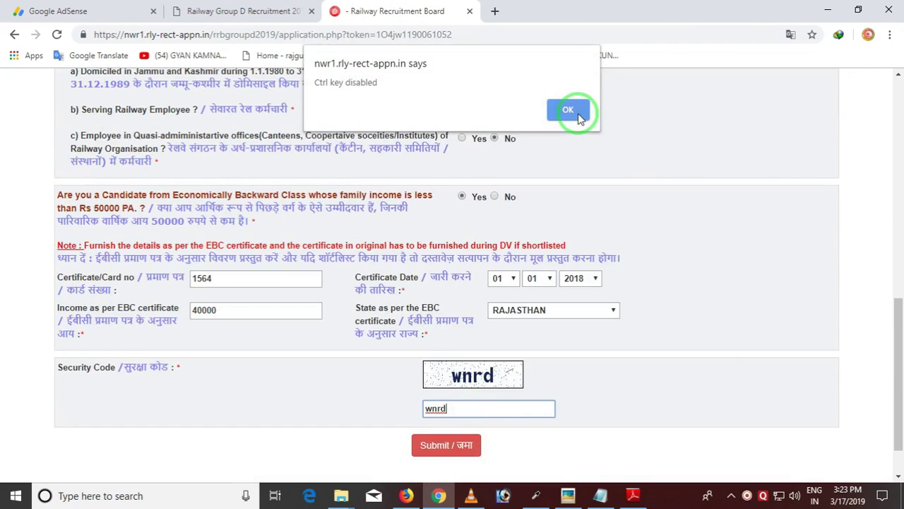
Submit the Eligibility Criteria form and confirm the alert to reach Preference Details
click(574, 111)
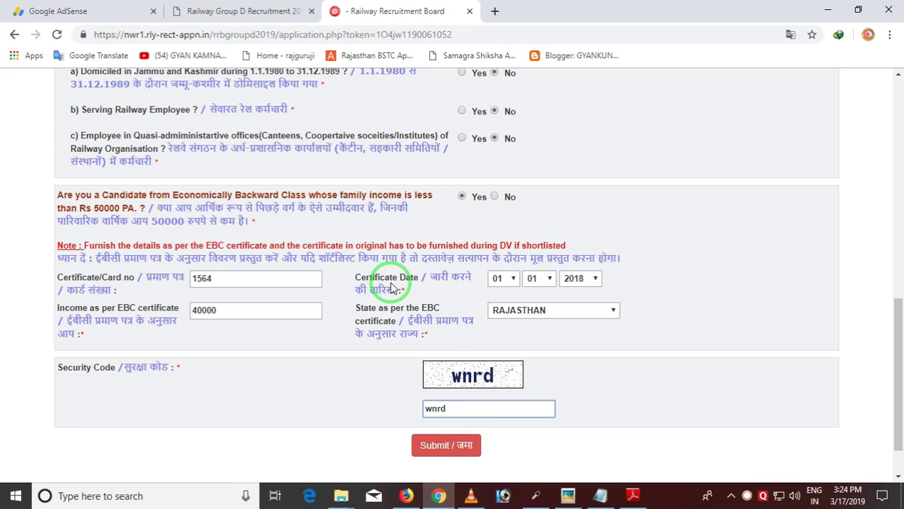
click(451, 459)
click(536, 323)
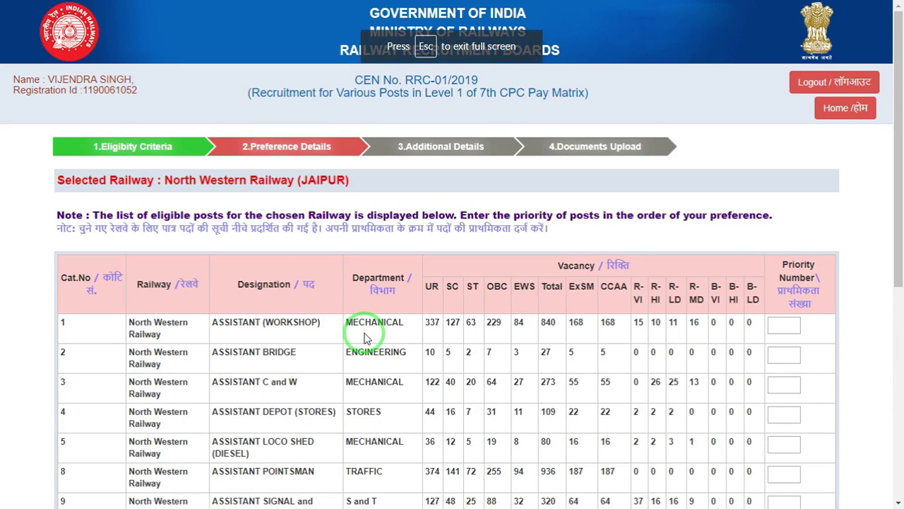
Select the post priority list rows to review them, dismissing the Ctrl-key warnings
key(ctrl)
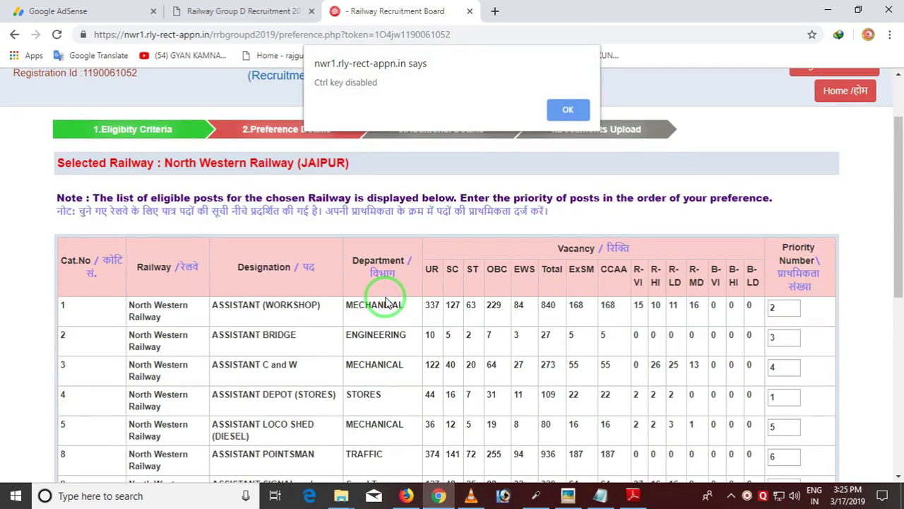
click(574, 111)
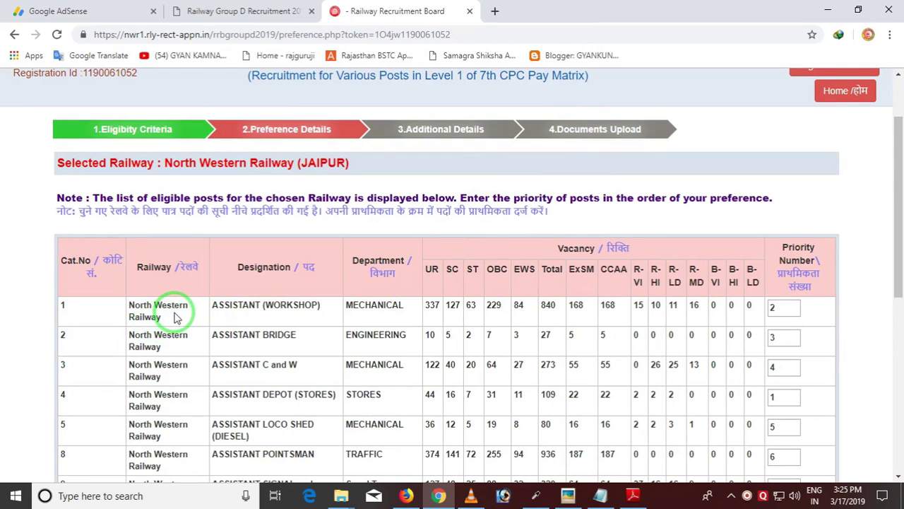
key(ctrl)
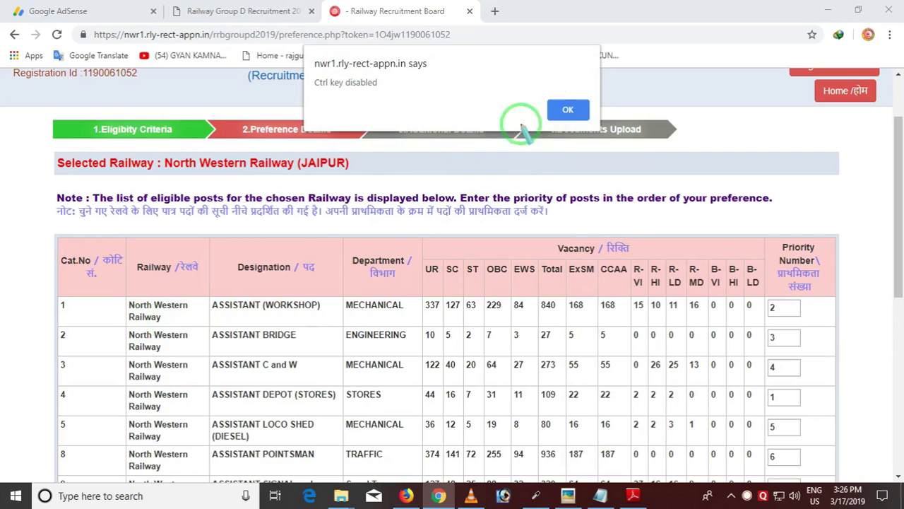
drag(116, 298, 203, 325)
mouse_move(210, 287)
mouse_down()
mouse_move(237, 321)
mouse_move(316, 320)
mouse_up()
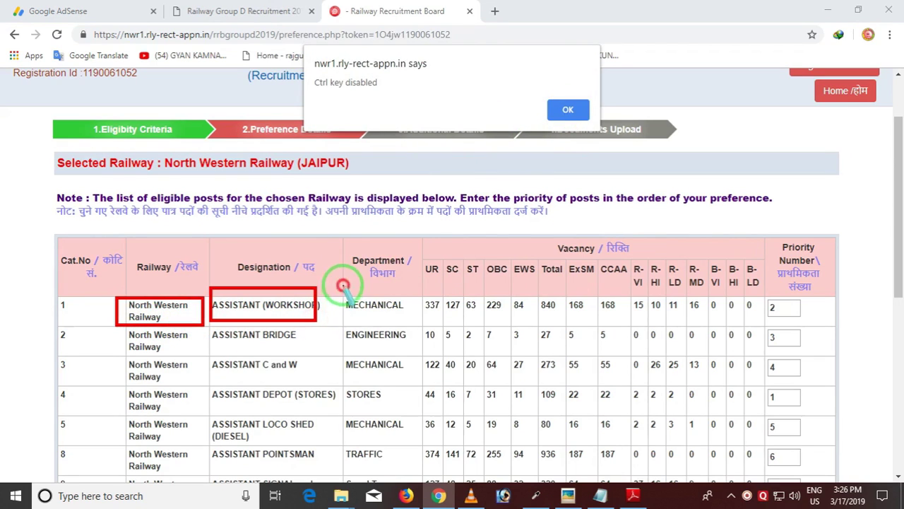
drag(343, 285, 406, 320)
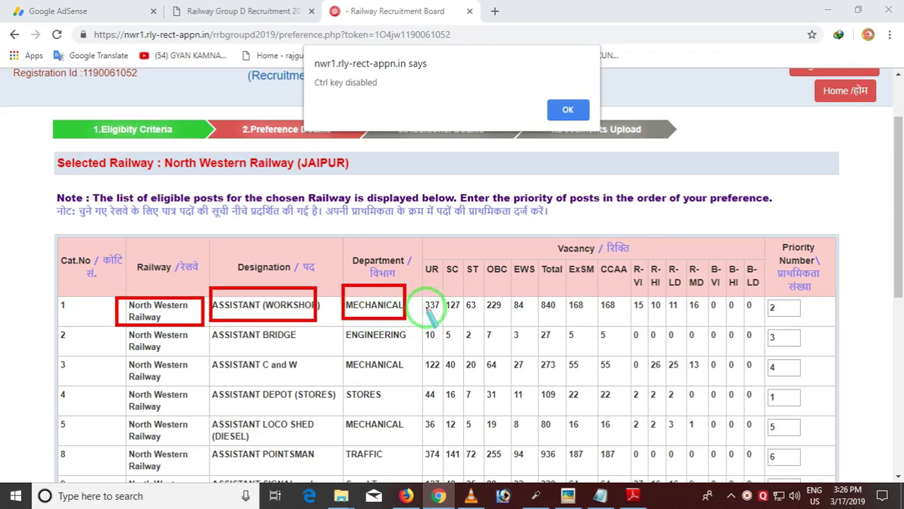
mouse_move(416, 285)
mouse_down()
mouse_move(433, 318)
mouse_move(620, 318)
mouse_up()
right_click(812, 303)
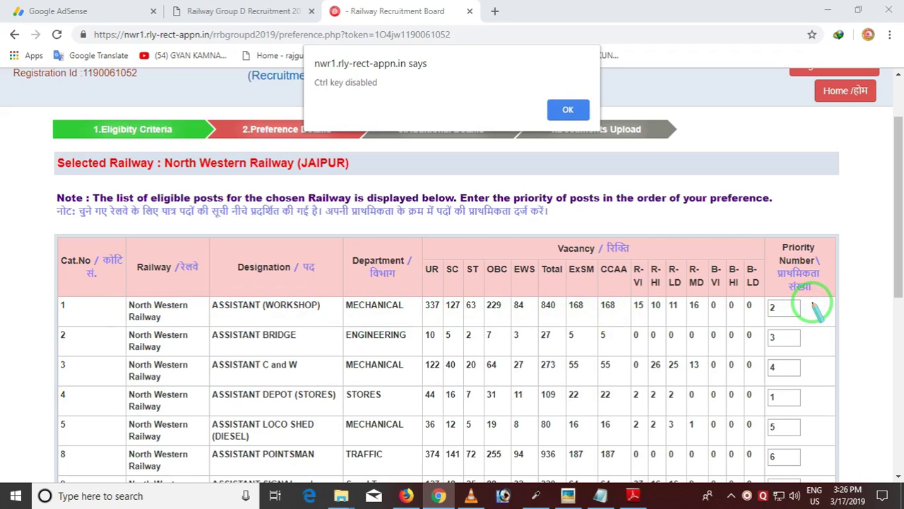
click(568, 110)
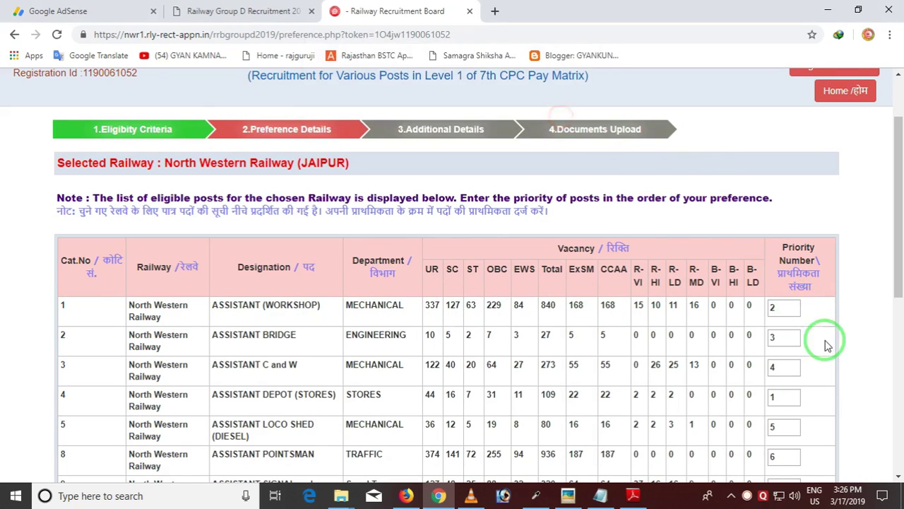
Check ASSISTANT DEPOT (STORES) at priority 1 and submit the preferences for review
scroll(805, 343, down, 1)
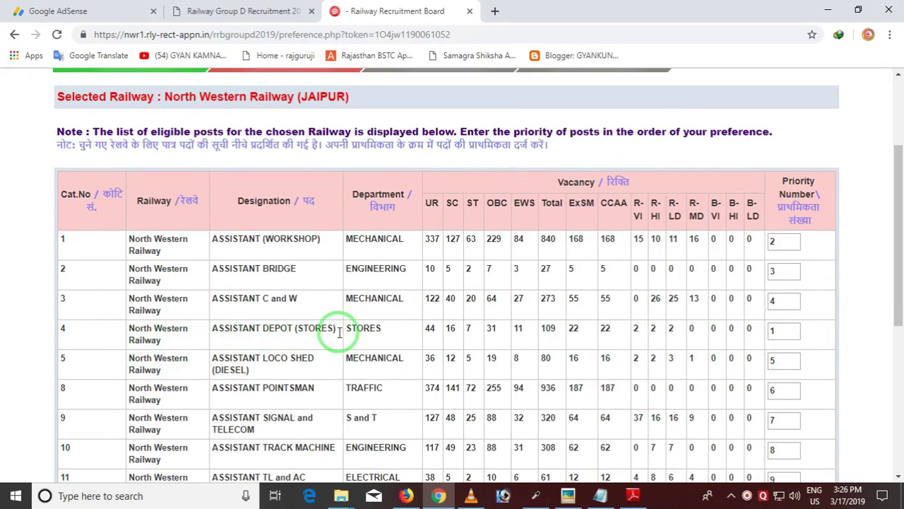
click(786, 332)
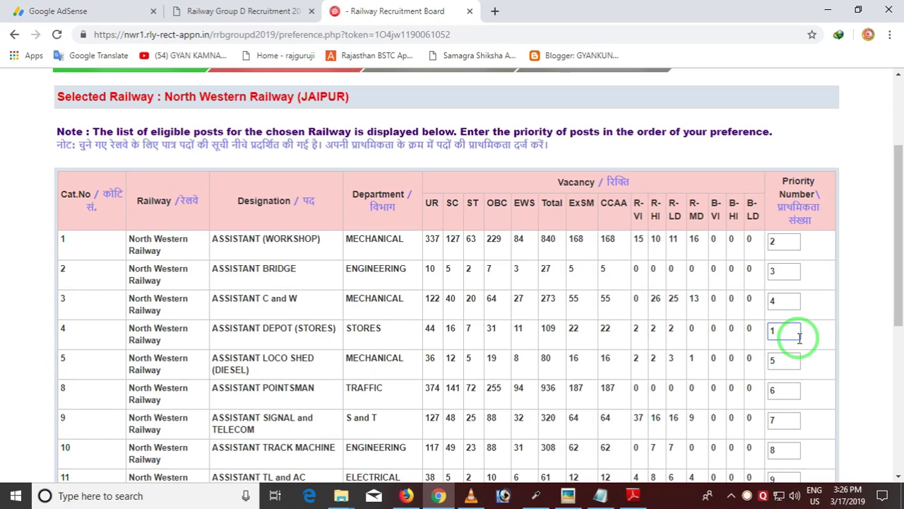
scroll(438, 376, down, 2)
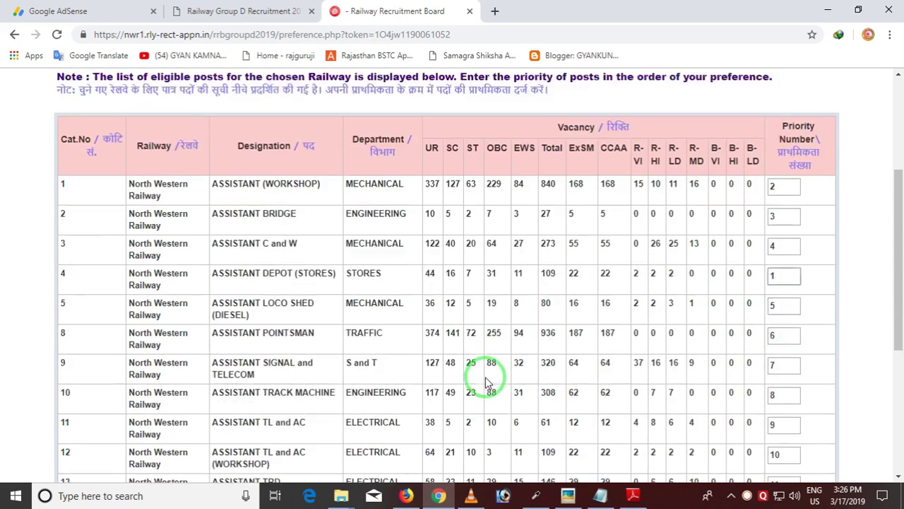
scroll(467, 372, down, 3)
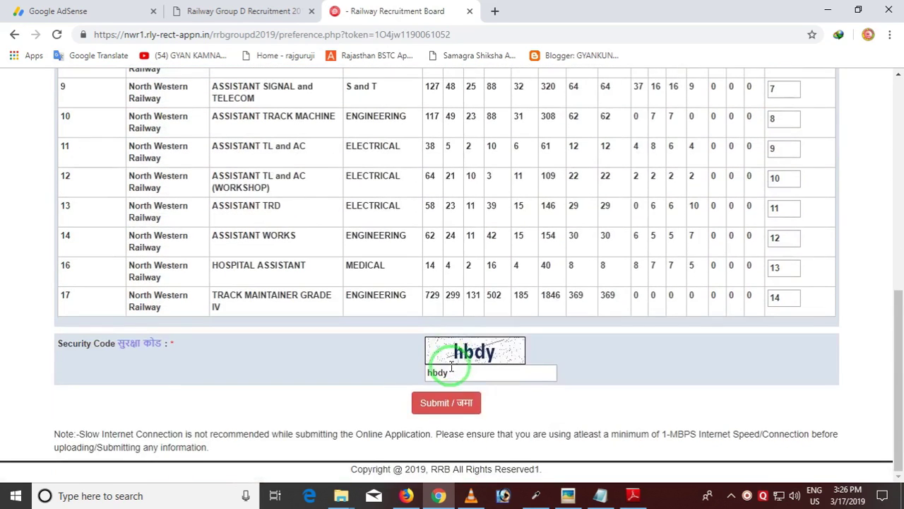
click(444, 404)
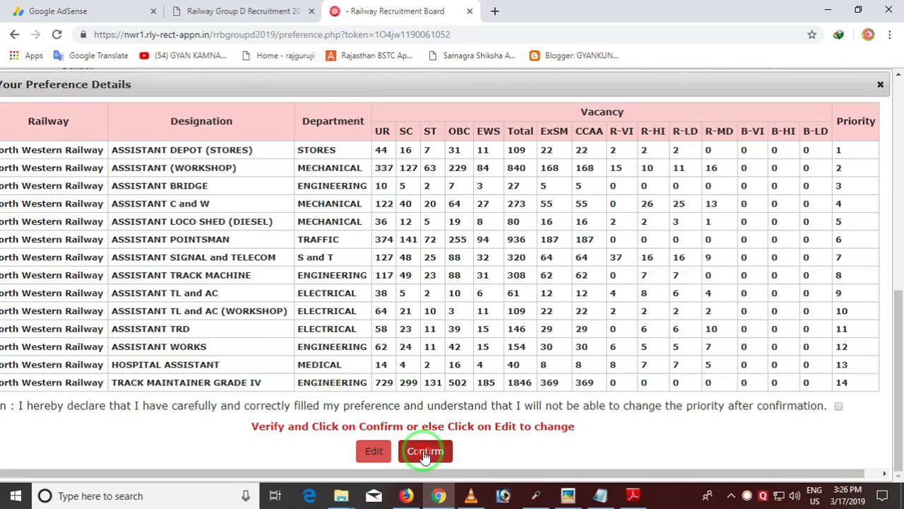
Confirm the preference order, accept the declaration, and give the final confirmation
click(424, 450)
click(582, 326)
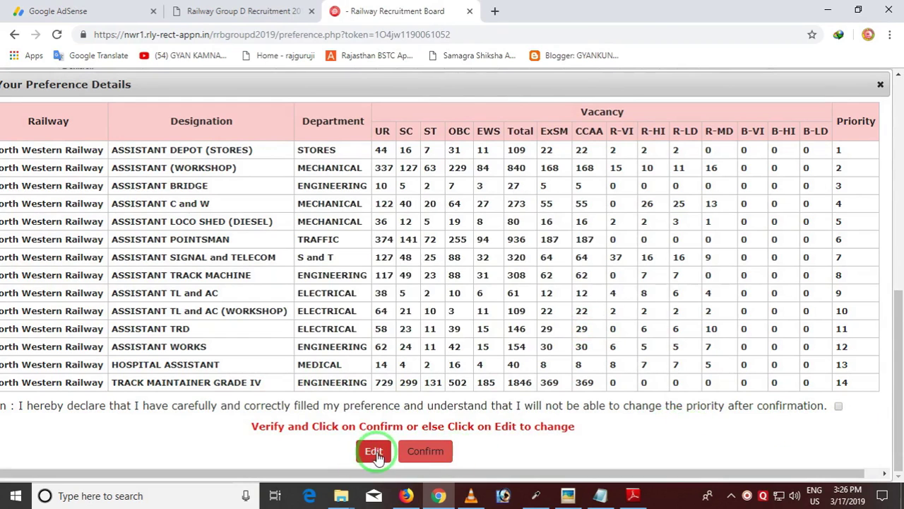
click(838, 406)
click(425, 449)
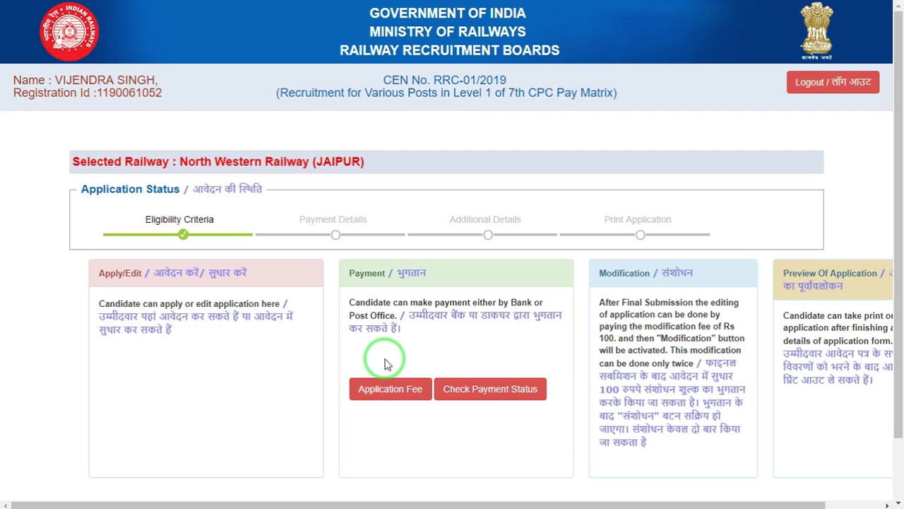
Open Application Fee and choose Bank as the payment mode for the Rs. 250 fee
click(368, 394)
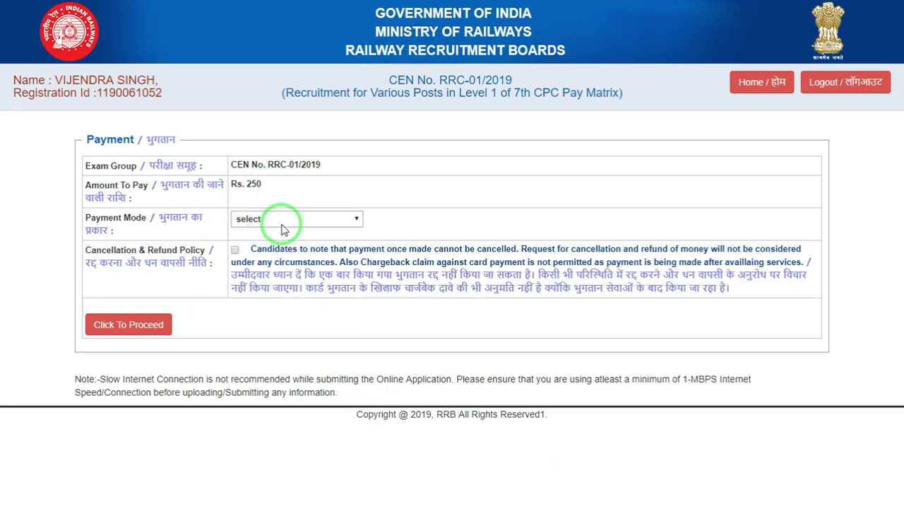
click(282, 219)
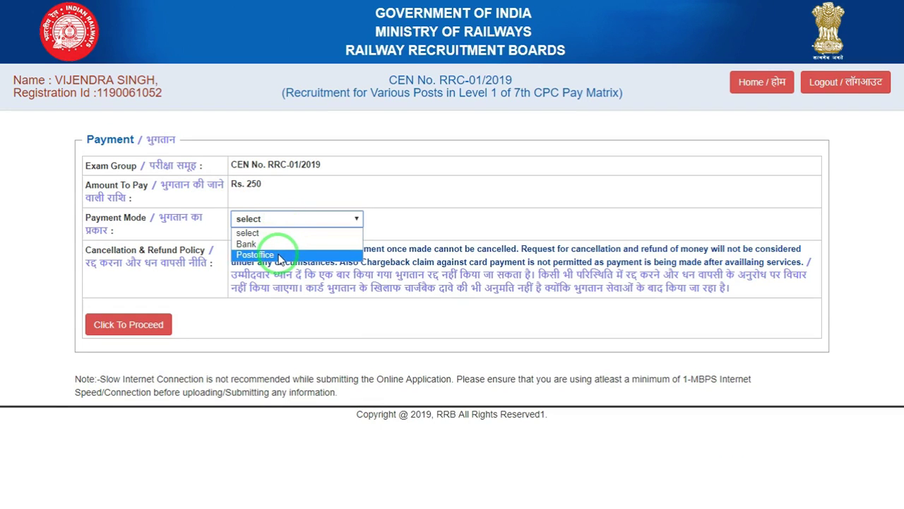
click(276, 244)
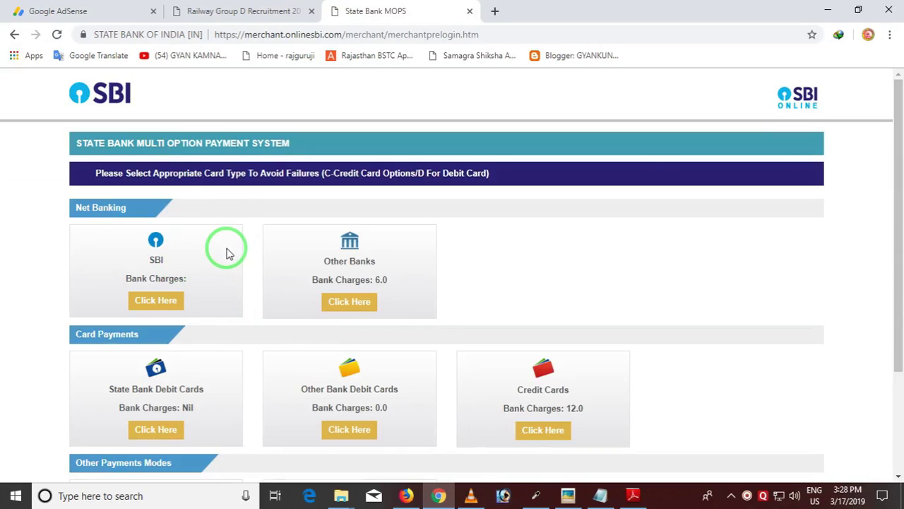
Pay the Rs. 250 fee through SBI net banking, confirming the transaction details twice
scroll(501, 280, down, 3)
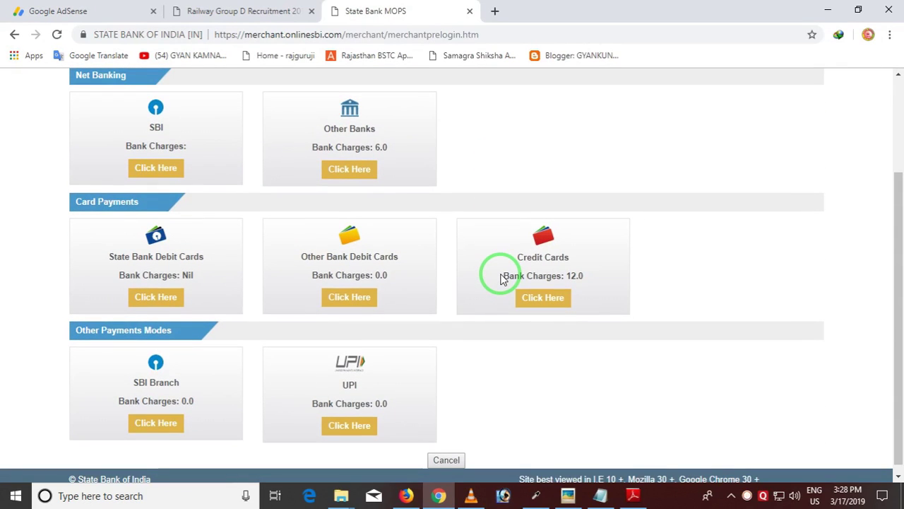
scroll(501, 275, up, 1)
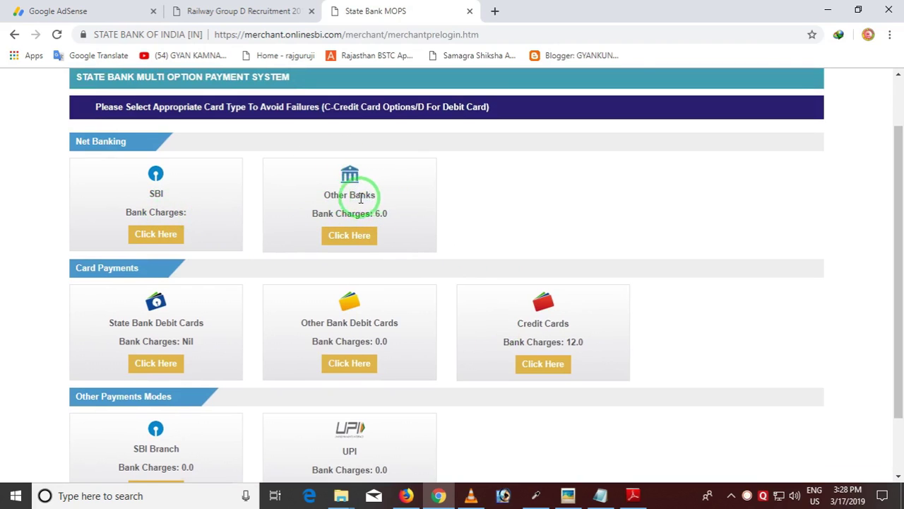
scroll(376, 222, down, 1)
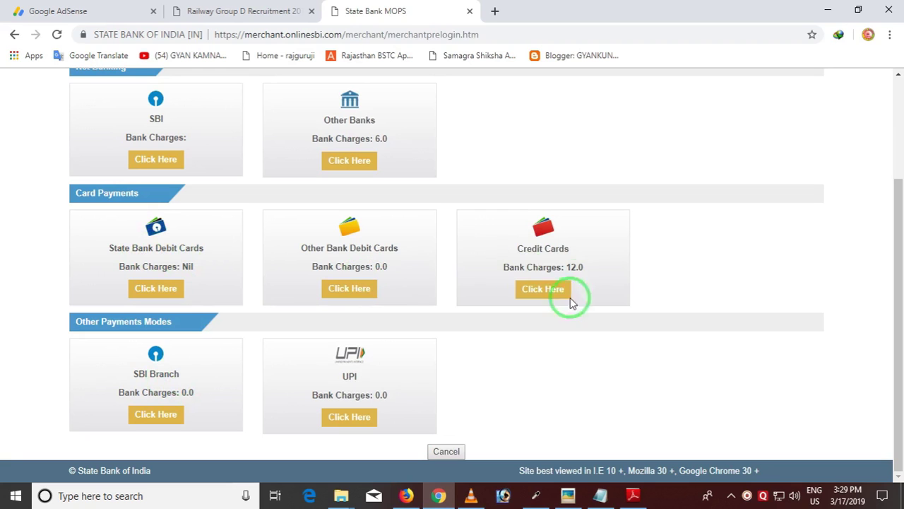
scroll(222, 282, up, 2)
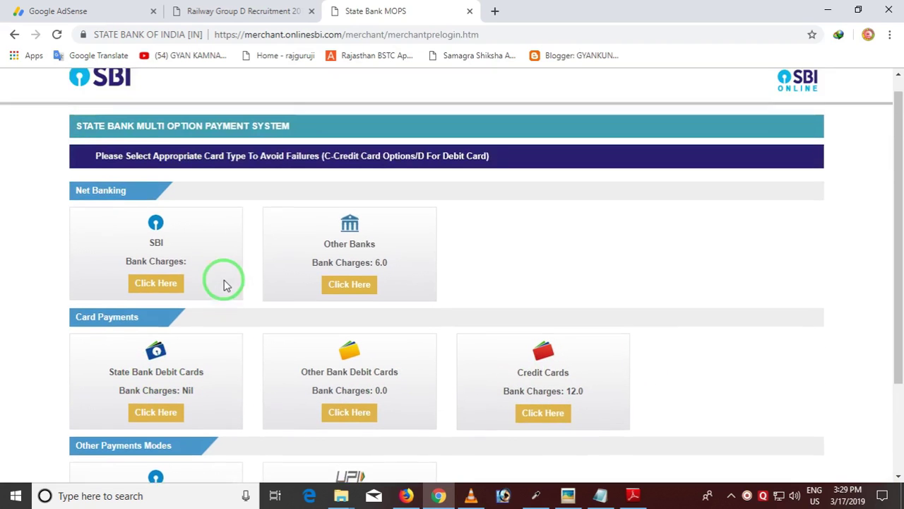
click(161, 291)
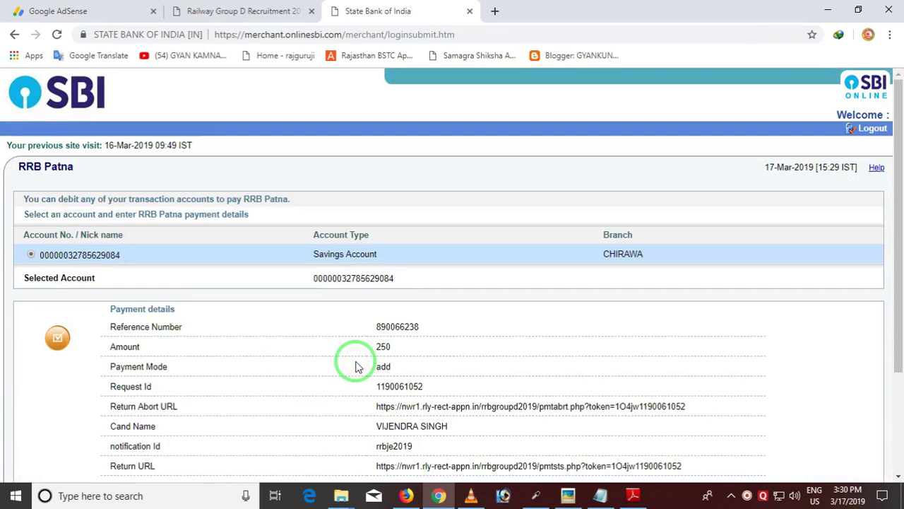
scroll(355, 357, down, 3)
click(416, 376)
scroll(408, 357, down, 3)
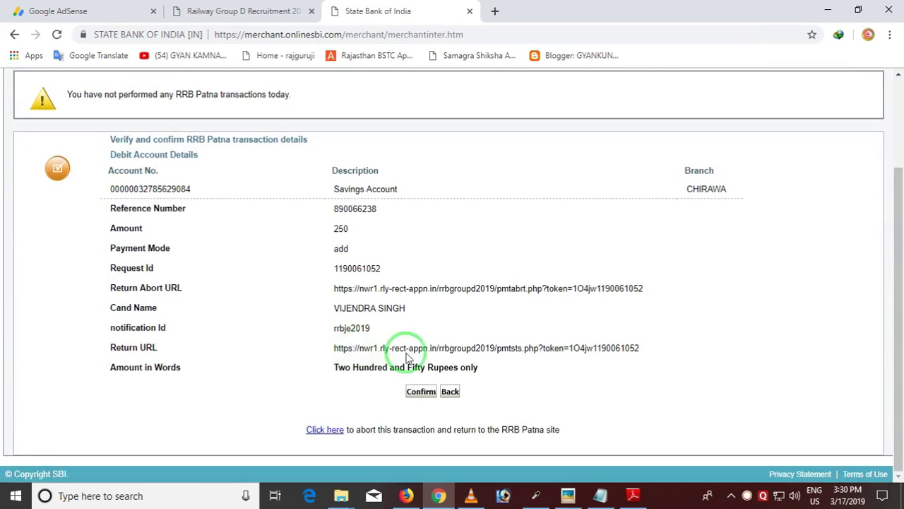
click(420, 391)
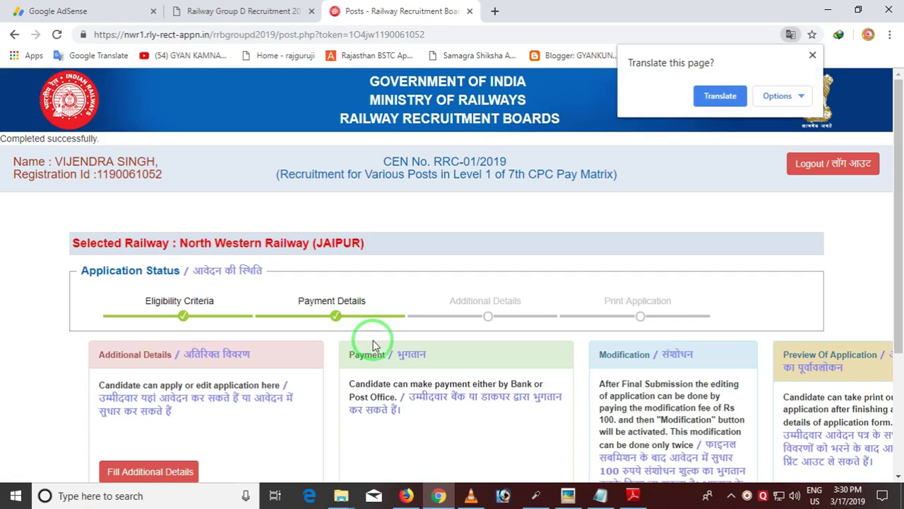
scroll(378, 339, down, 2)
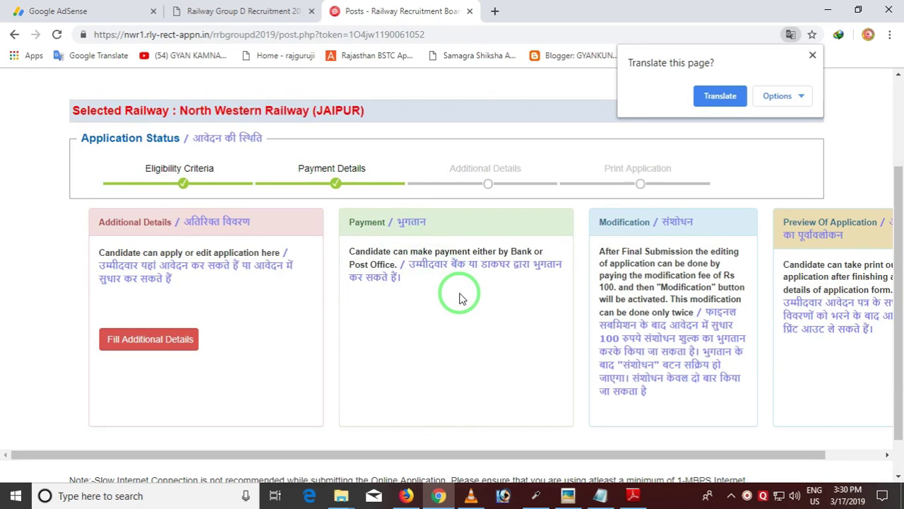
scroll(458, 296, down, 1)
scroll(458, 296, up, 3)
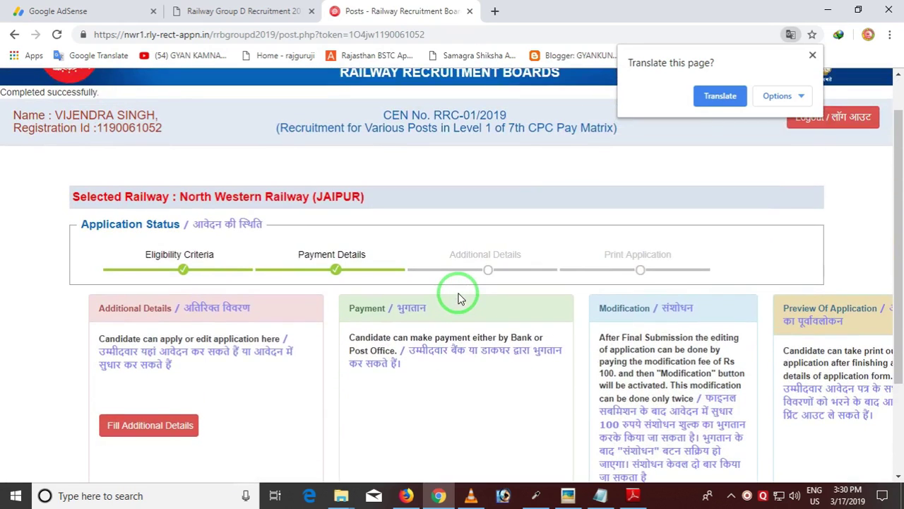
key(ctrl)
scroll(458, 297, up, 1)
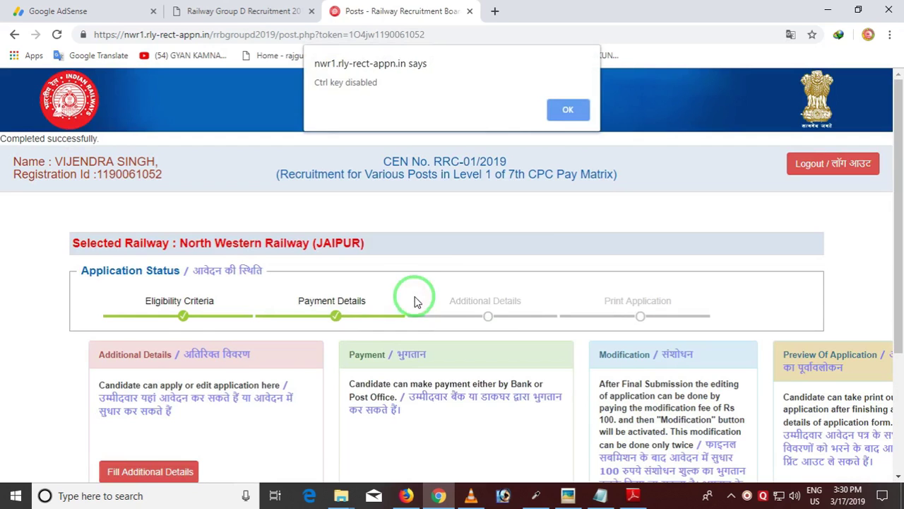
click(576, 110)
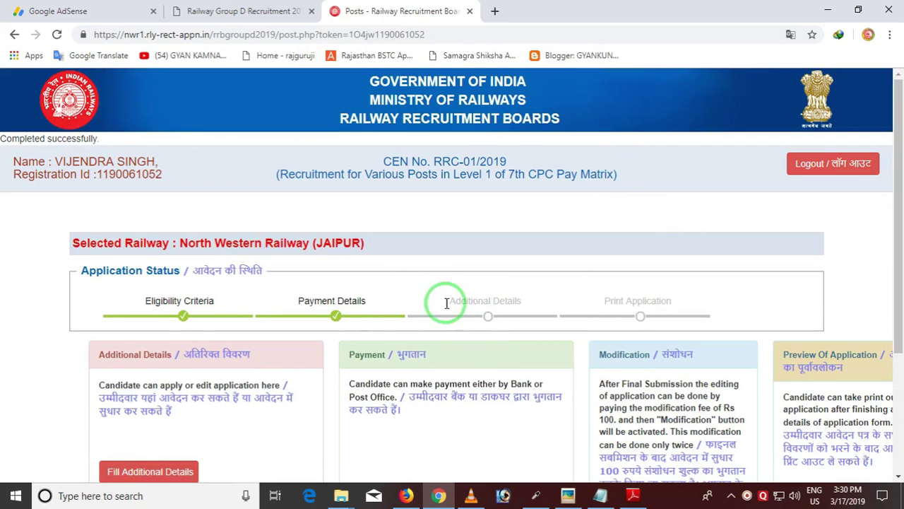
scroll(446, 329, down, 2)
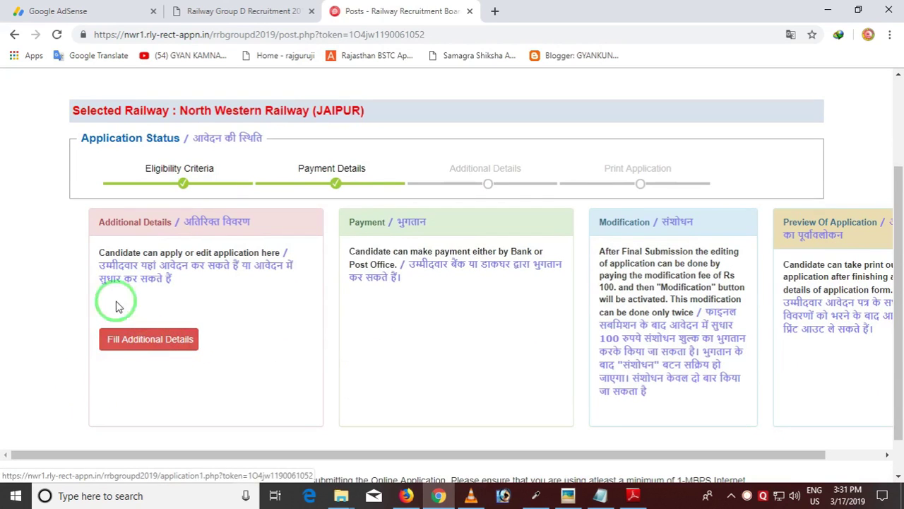
Open the Additional Details form, review the pre-filled Rajasthan and Post Graduate Arts entries, and exit full screen
click(132, 339)
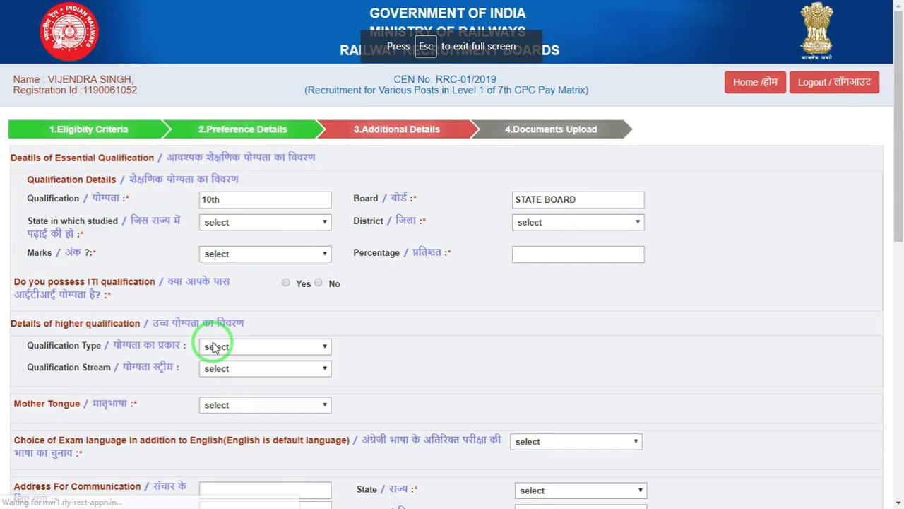
scroll(381, 311, down, 5)
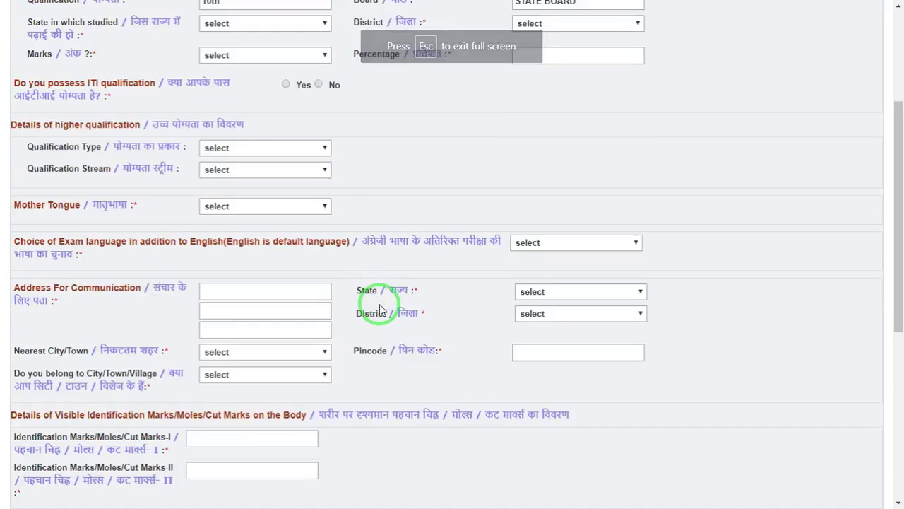
scroll(381, 315, down, 2)
scroll(384, 304, up, 7)
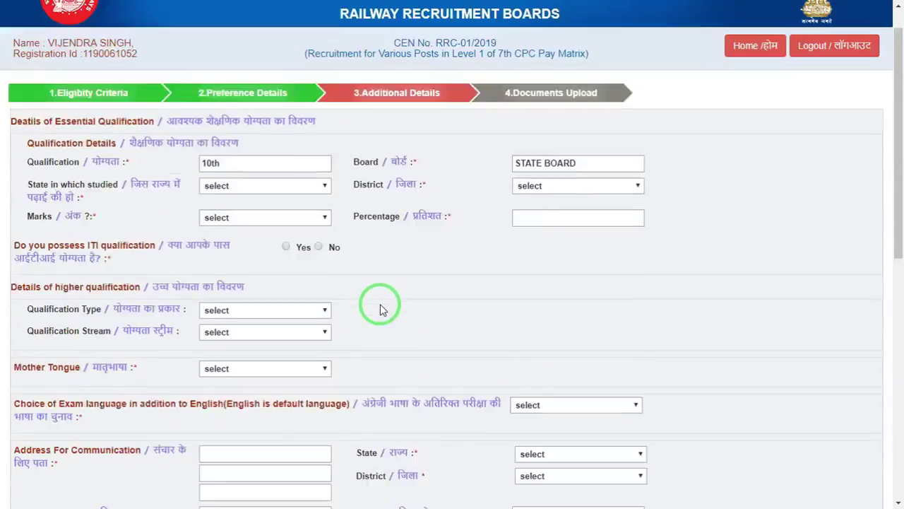
key(F11)
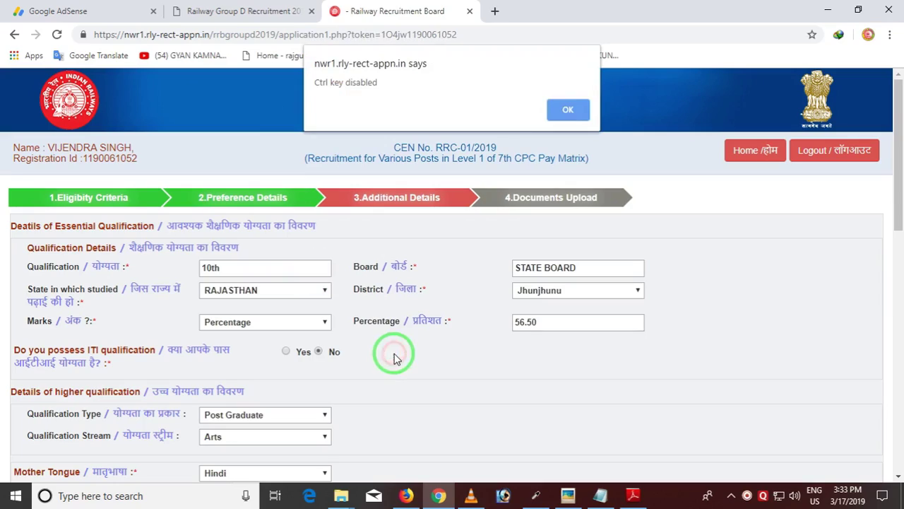
Dismiss the Ctrl-key warning and confirm state studied in stays Rajasthan and marks type Percentage
click(569, 109)
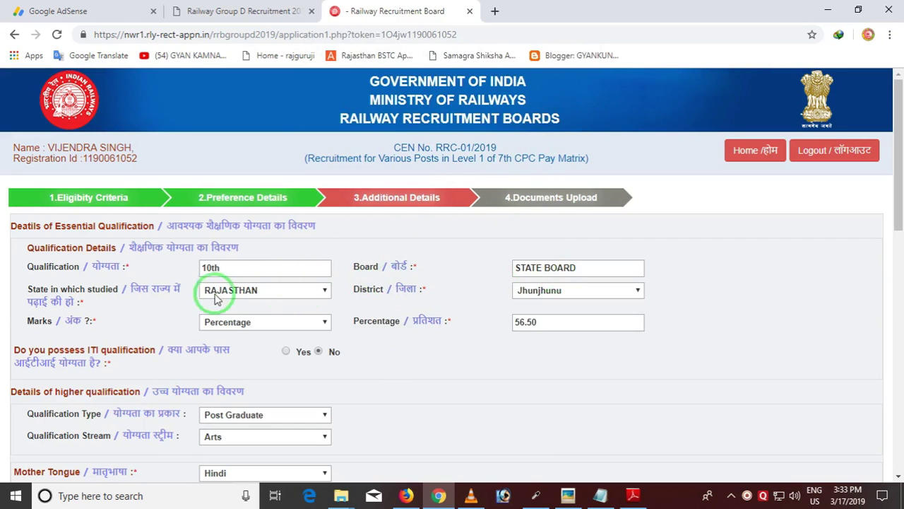
click(267, 298)
click(267, 298)
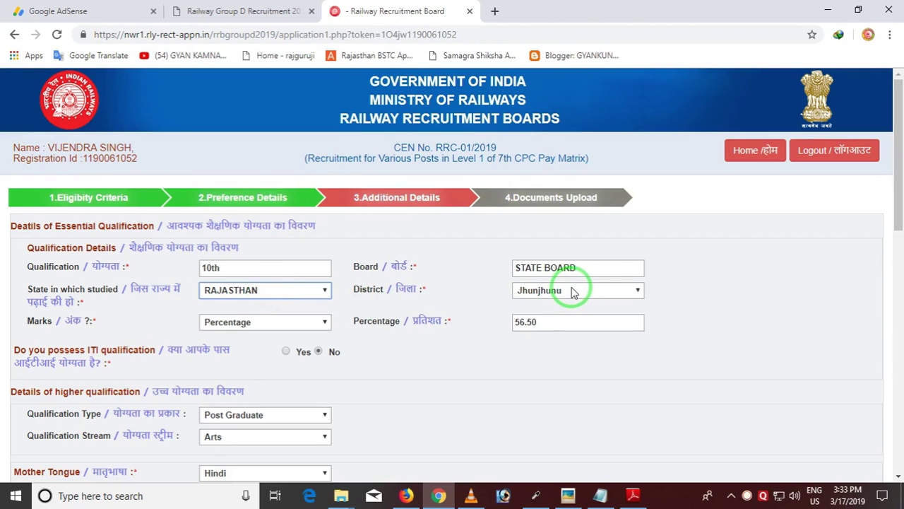
click(261, 323)
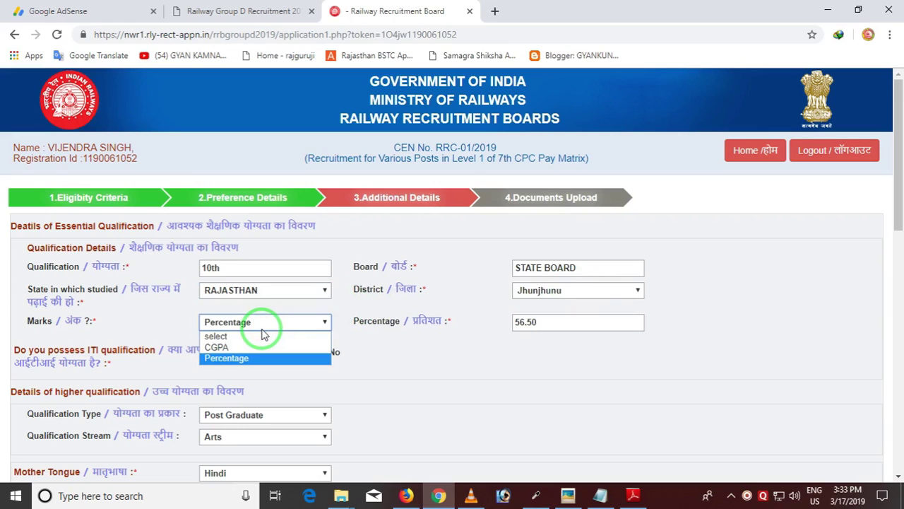
click(253, 358)
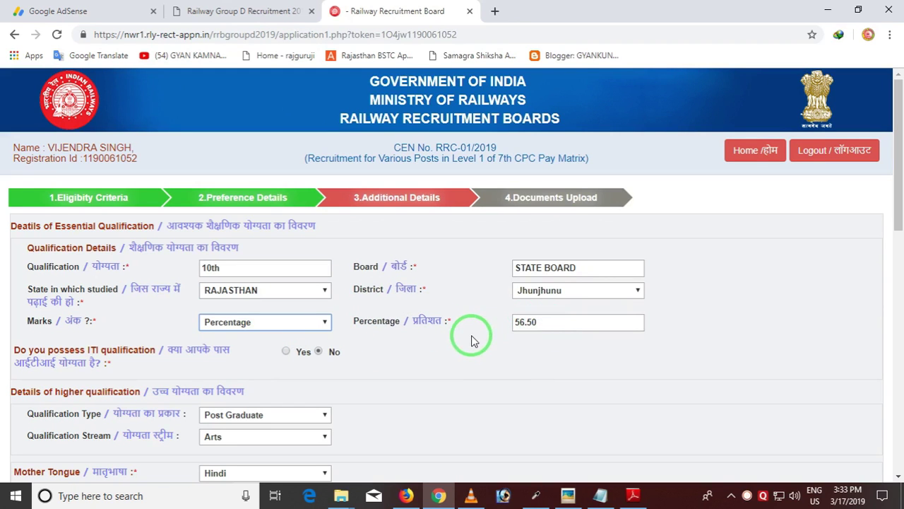
Confirm the higher qualification type stays Post Graduate with Arts as the stream
scroll(452, 325, down, 1)
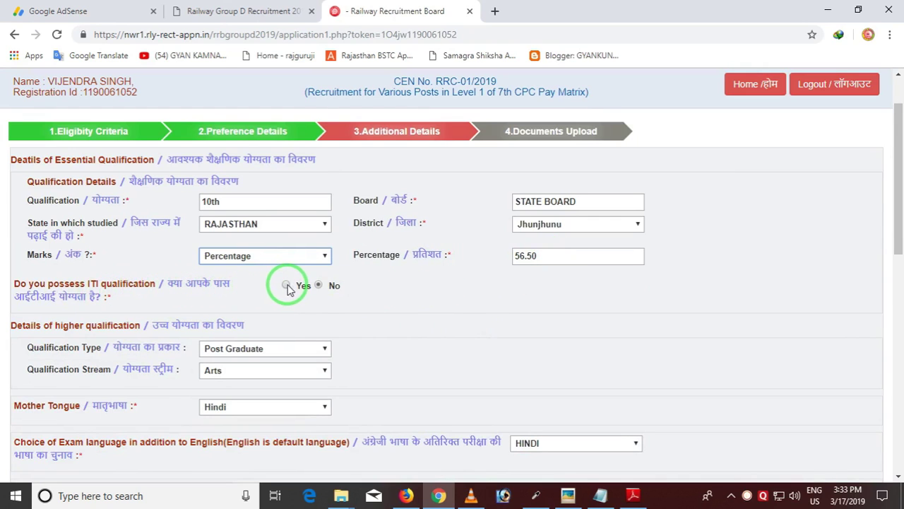
scroll(329, 289, down, 2)
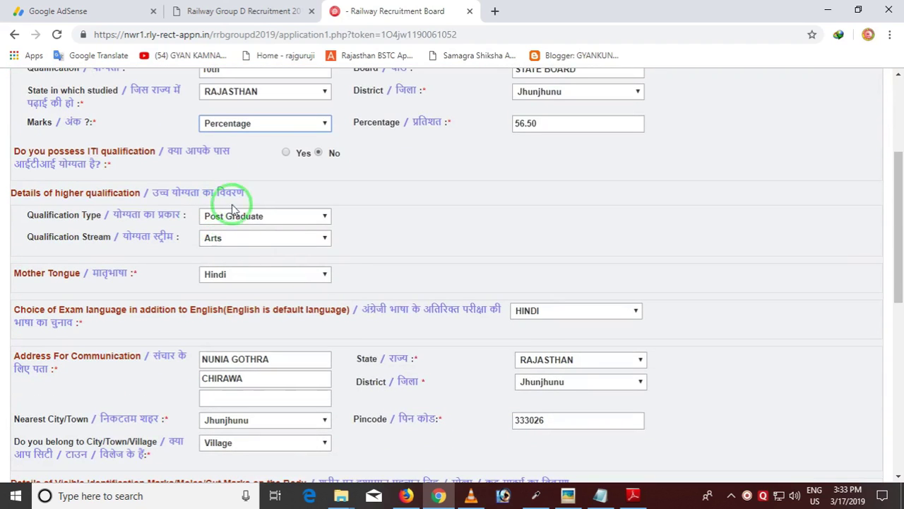
click(287, 220)
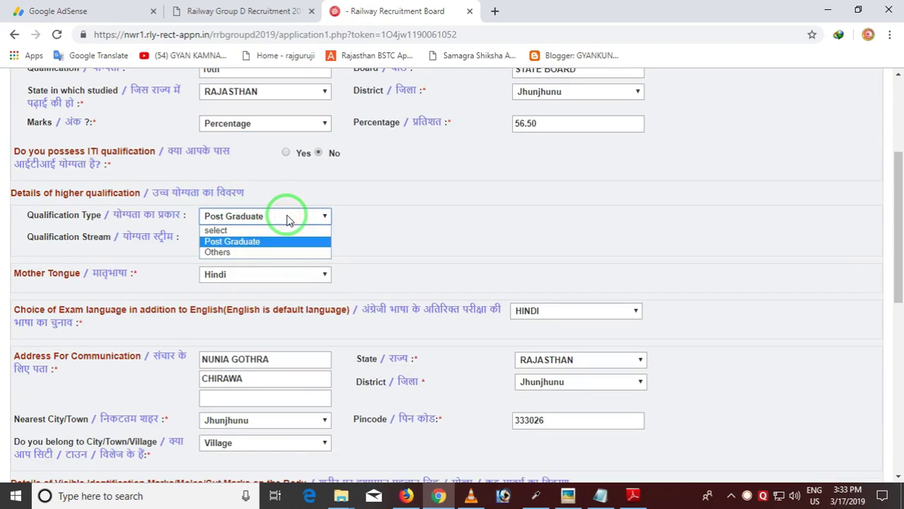
click(288, 220)
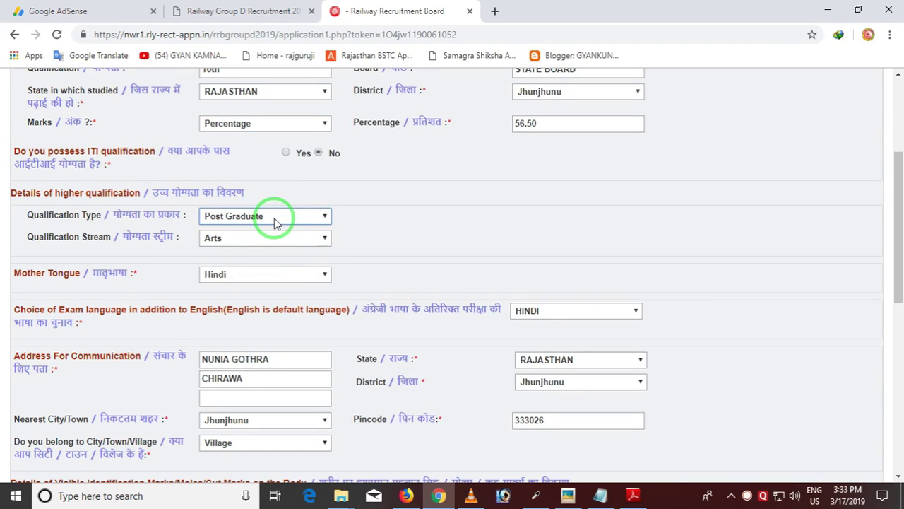
click(276, 223)
click(276, 222)
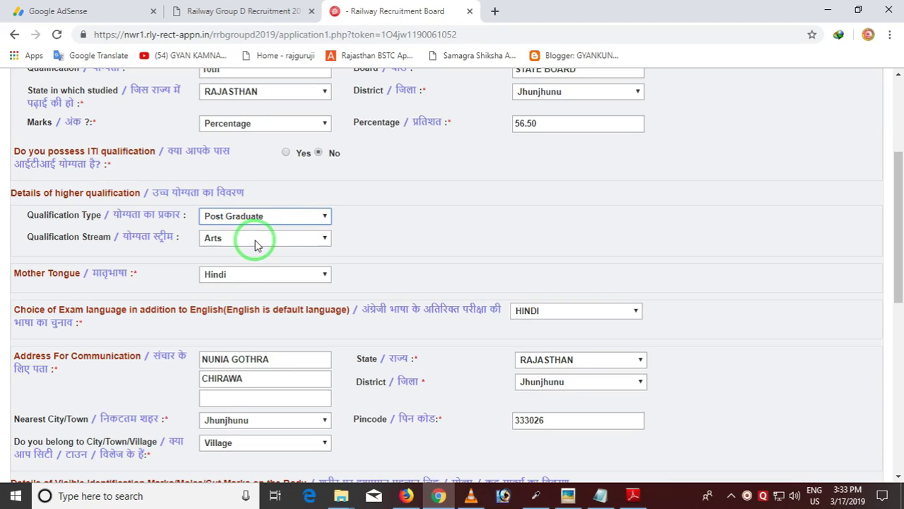
click(256, 243)
click(258, 241)
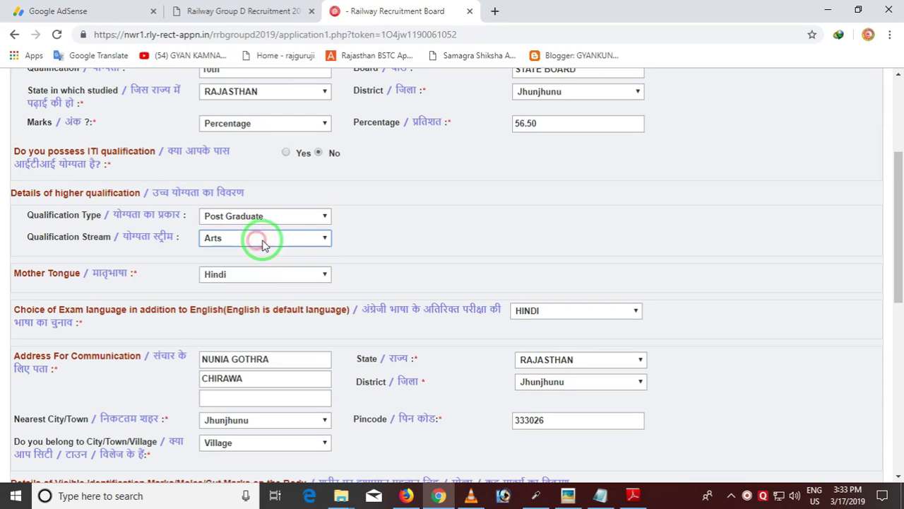
scroll(207, 216, down, 2)
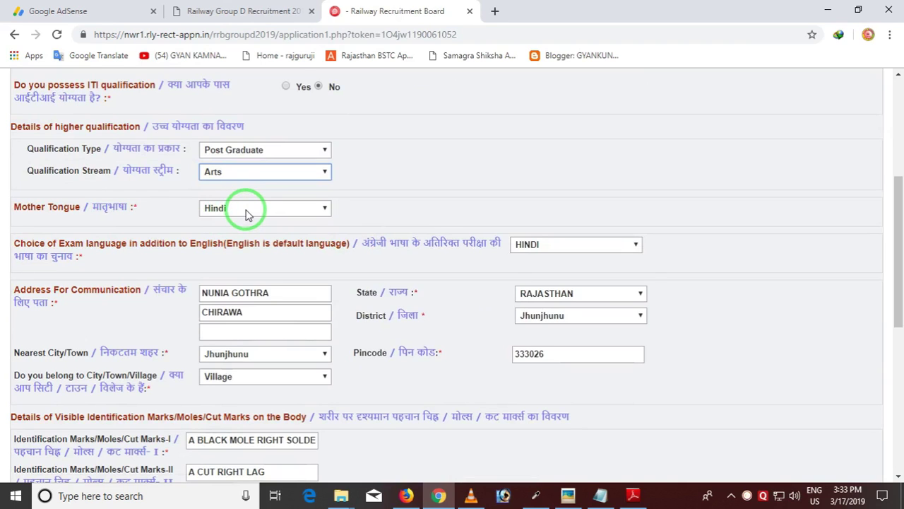
click(247, 215)
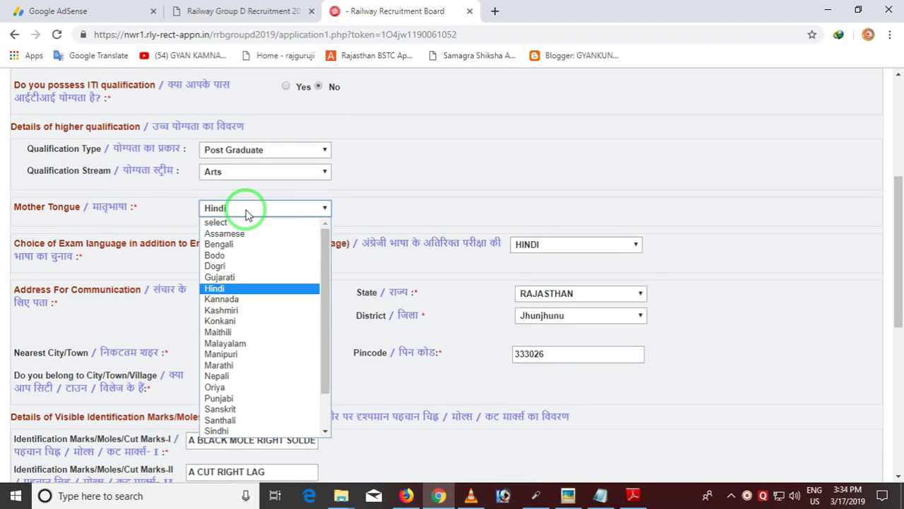
click(246, 209)
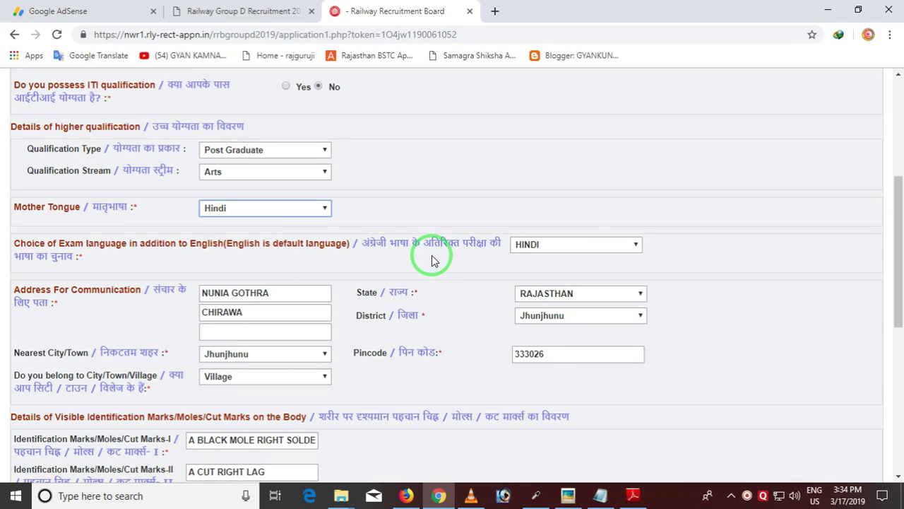
click(557, 247)
click(519, 203)
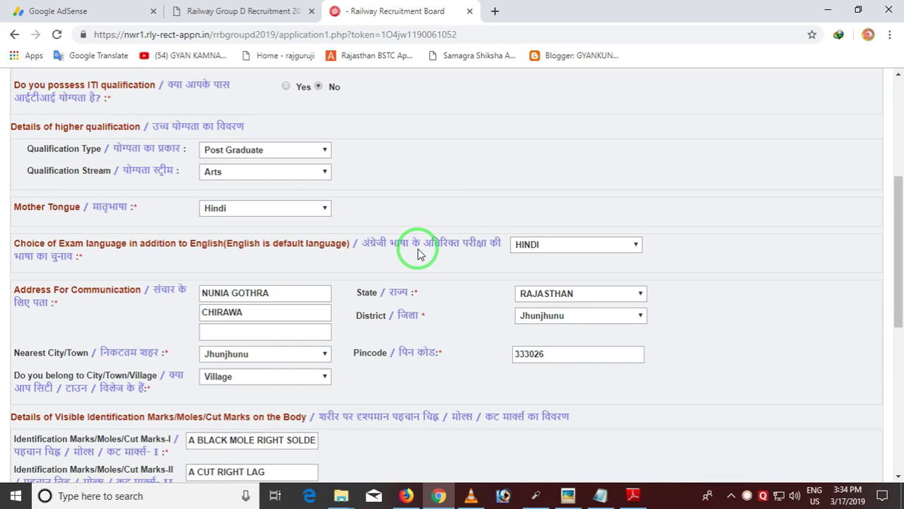
click(599, 247)
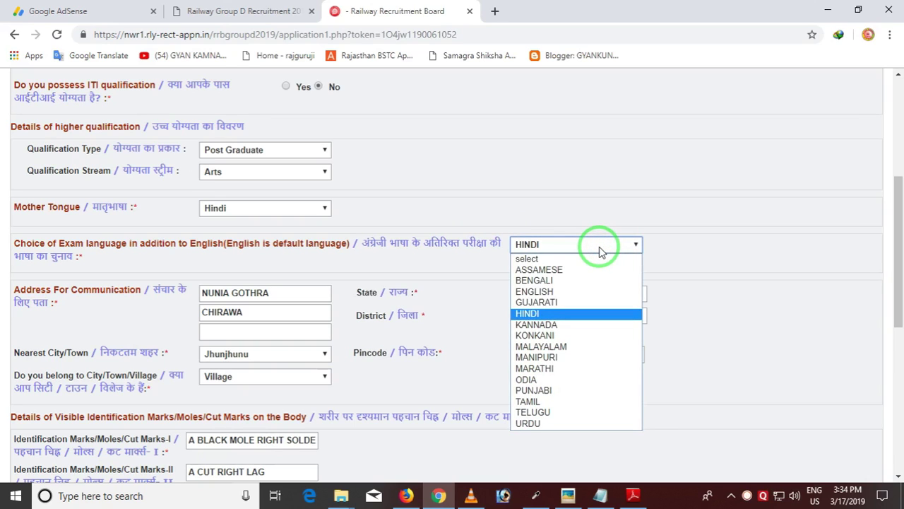
click(592, 251)
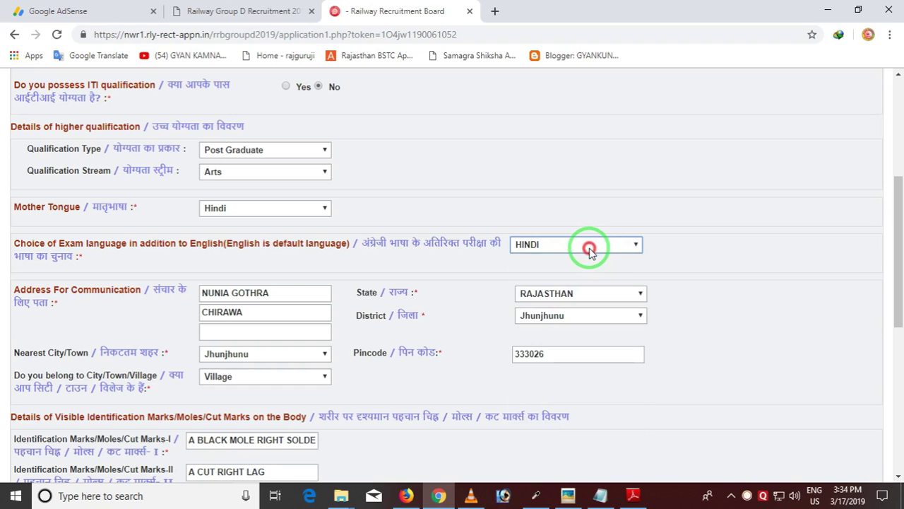
scroll(286, 296, down, 2)
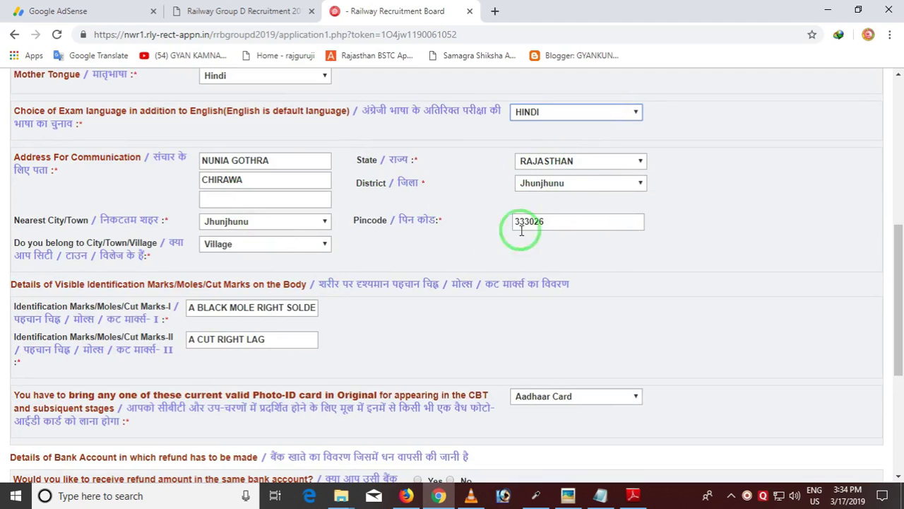
scroll(225, 243, down, 2)
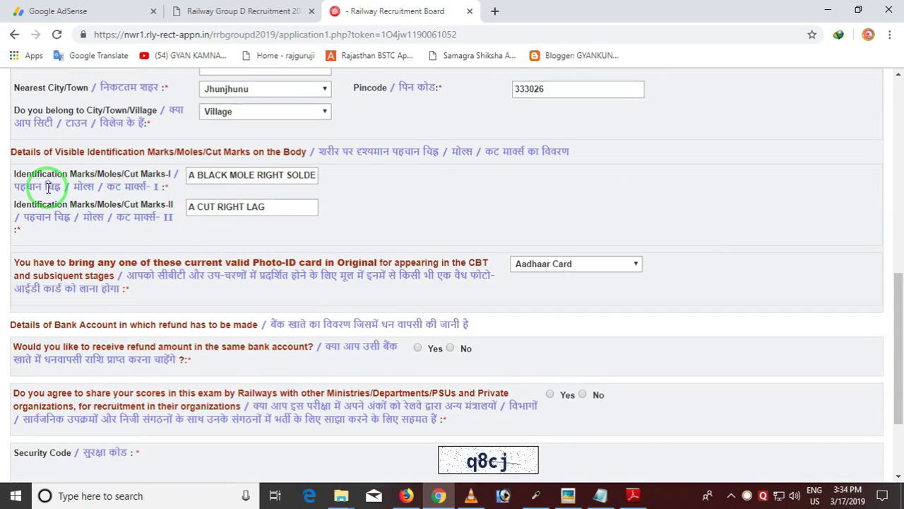
Box both identification-mark fields with a red annotation, then dismiss the Ctrl-key warning
key(ctrl)
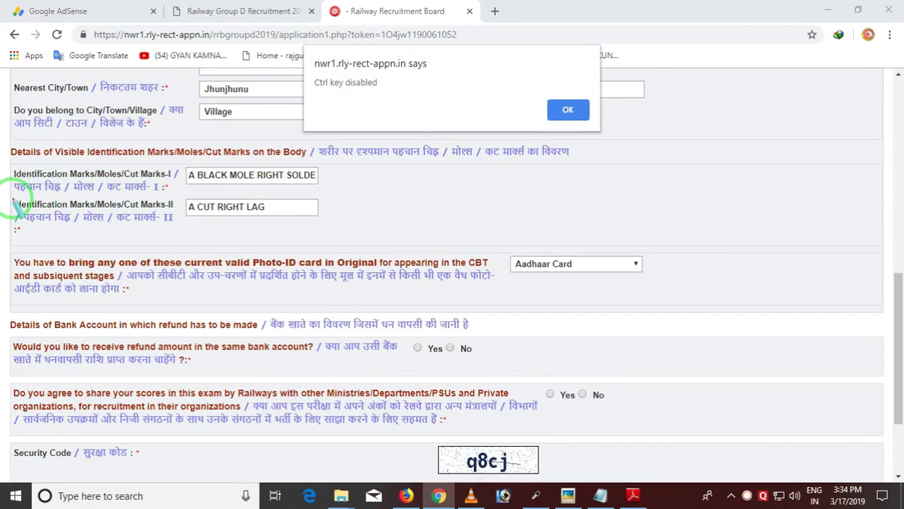
mouse_move(5, 168)
mouse_down()
mouse_move(32, 189)
mouse_move(345, 231)
mouse_up()
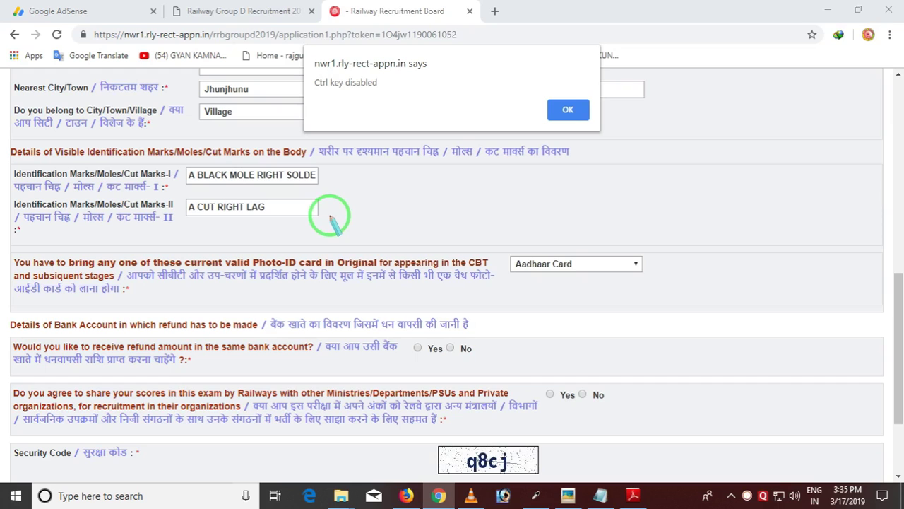
key(Escape)
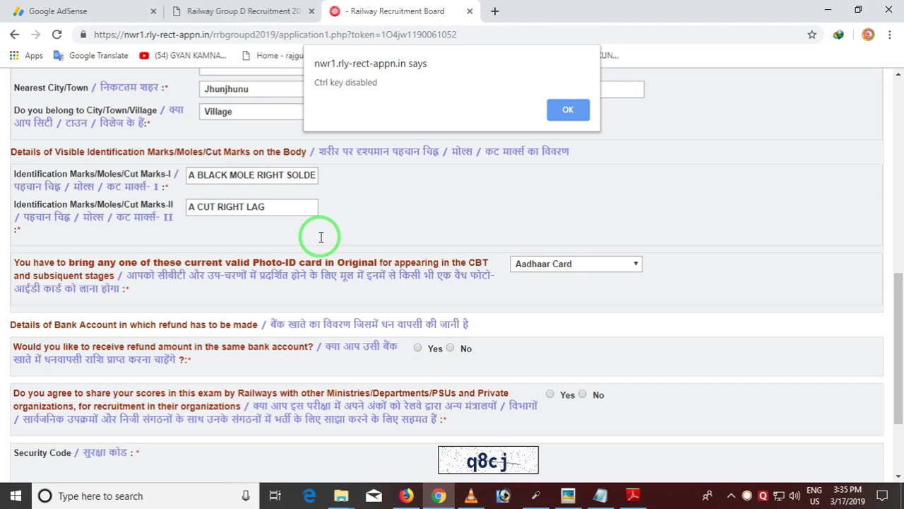
click(573, 109)
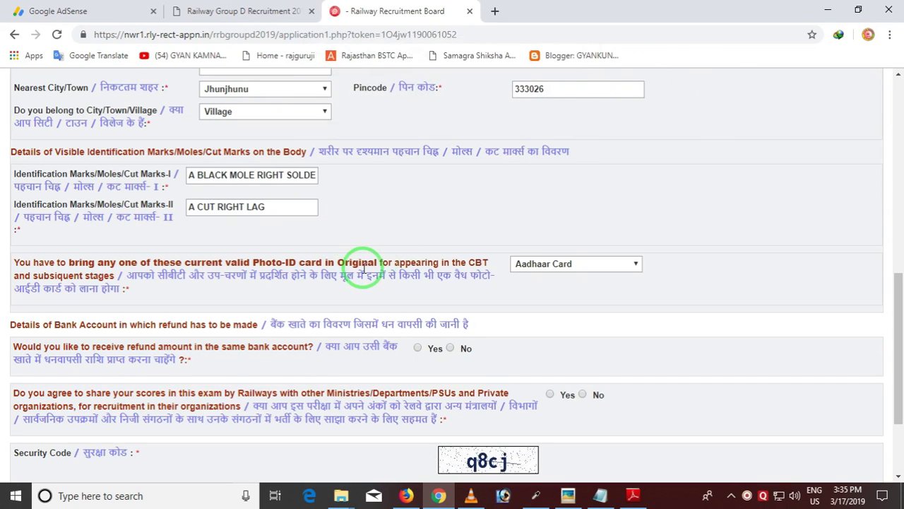
Select Aadhaar Card in the Photo-ID card dropdown and keep it selected
scroll(459, 279, down, 1)
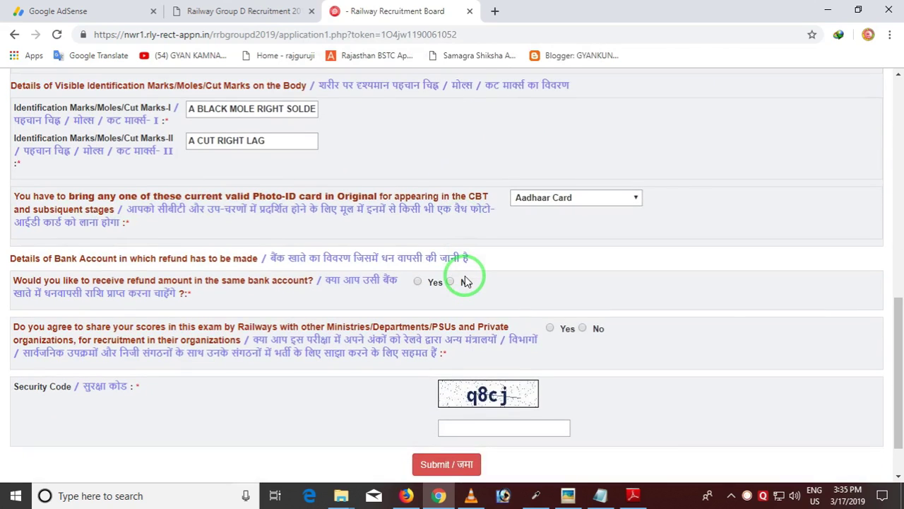
click(571, 197)
click(563, 223)
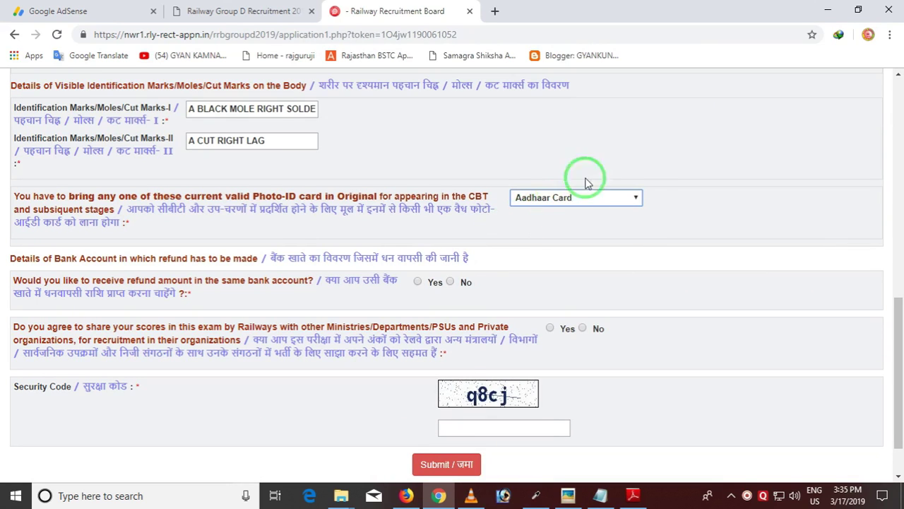
click(555, 199)
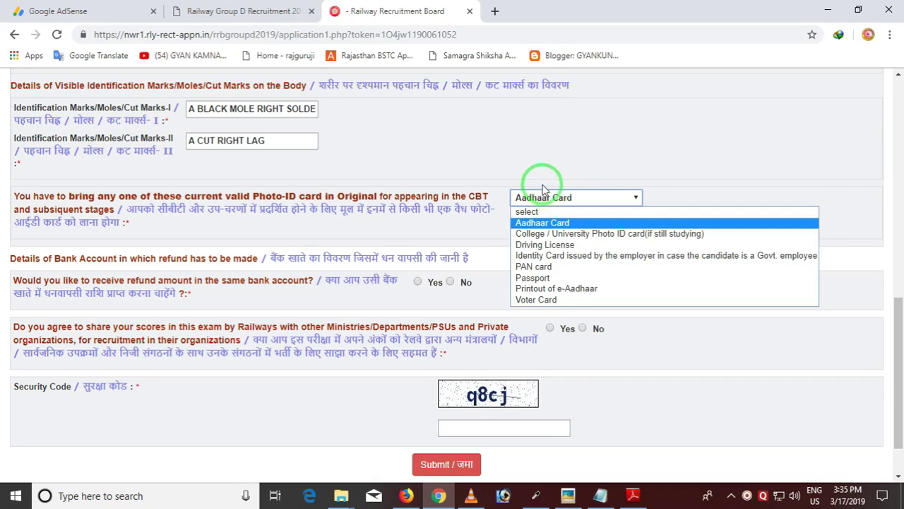
click(543, 186)
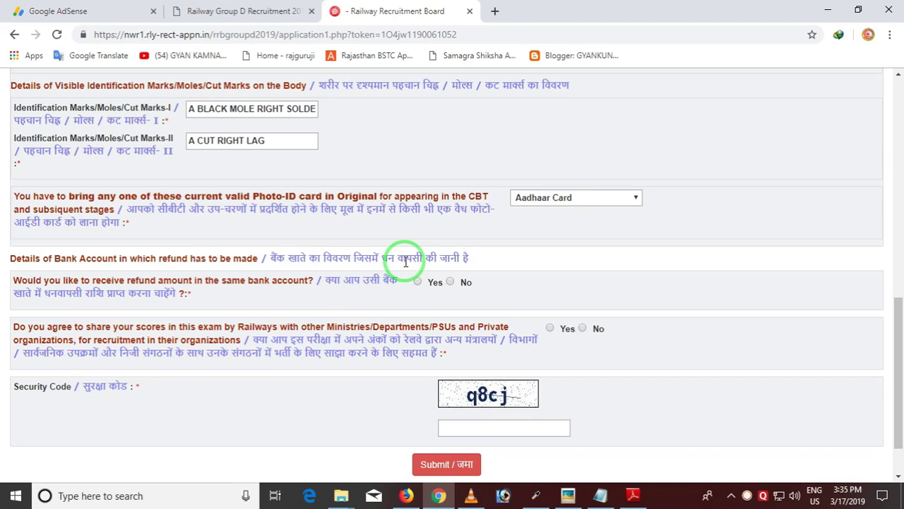
Answer Yes to same-bank refunds and Yes to sharing exam scores with other organizations
click(418, 282)
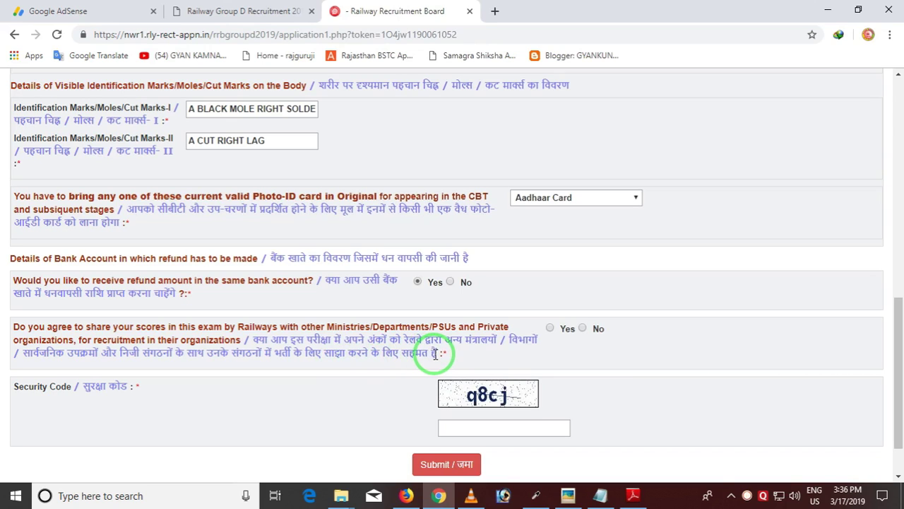
click(552, 328)
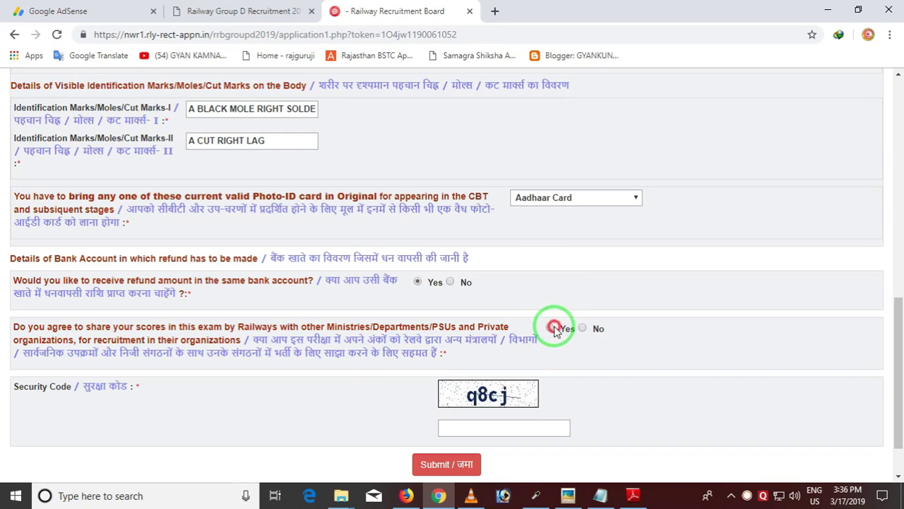
click(550, 327)
Enter the displayed security code and submit the Additional Details form
click(469, 425)
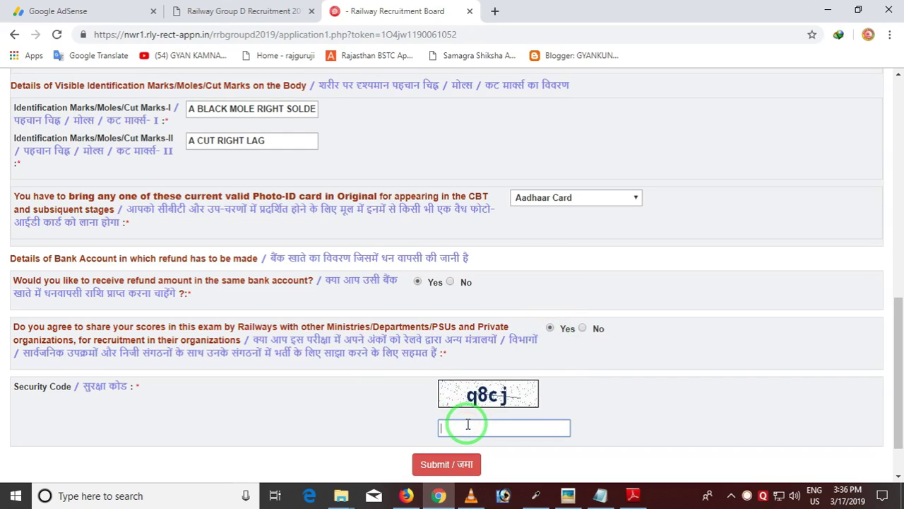
text(q8cj)
scroll(504, 347, down, 2)
click(438, 406)
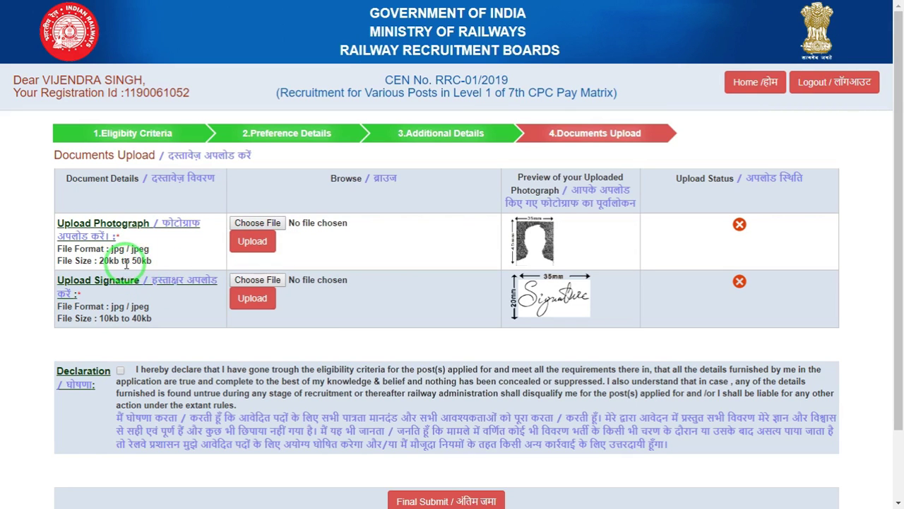
Draw annotation marks over the uploaded photograph and signature sections of the Documents Upload step
key(ctrl)
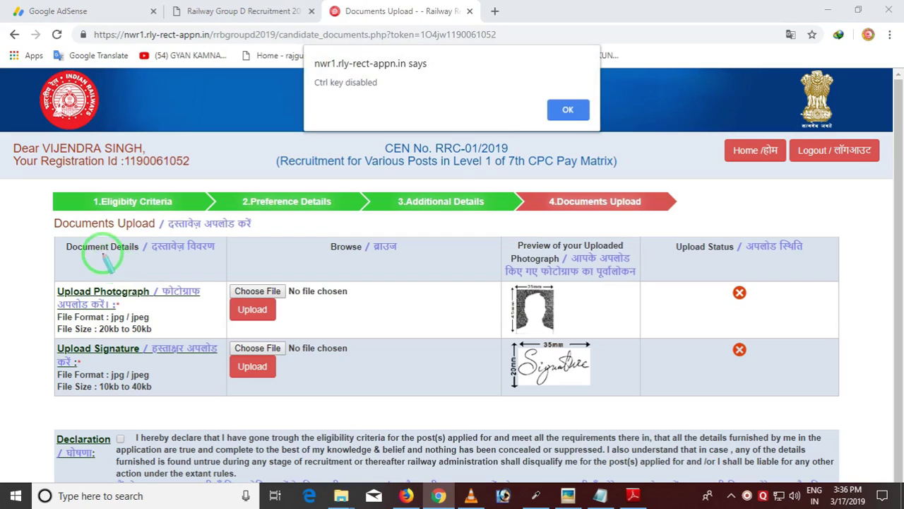
mouse_move(54, 300)
mouse_down()
mouse_move(167, 366)
mouse_move(174, 342)
mouse_up()
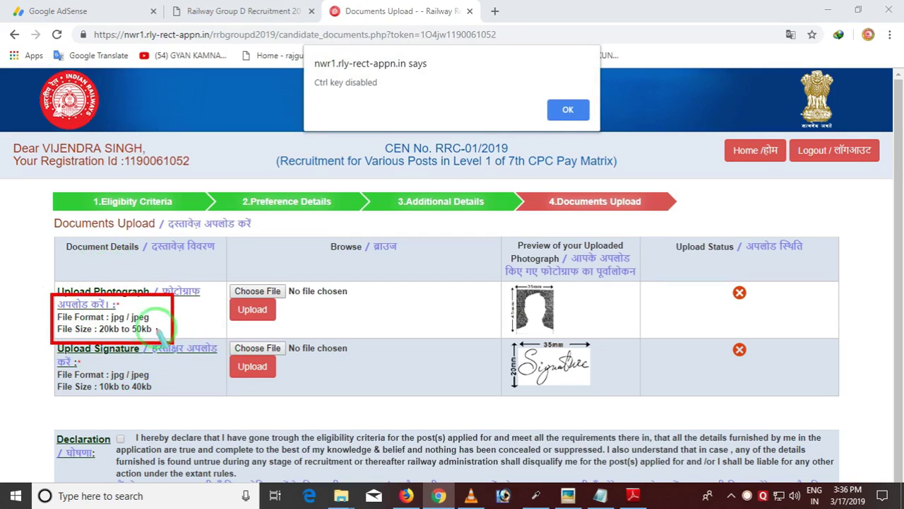
mouse_move(127, 305)
mouse_down()
mouse_move(138, 359)
mouse_move(158, 336)
mouse_up()
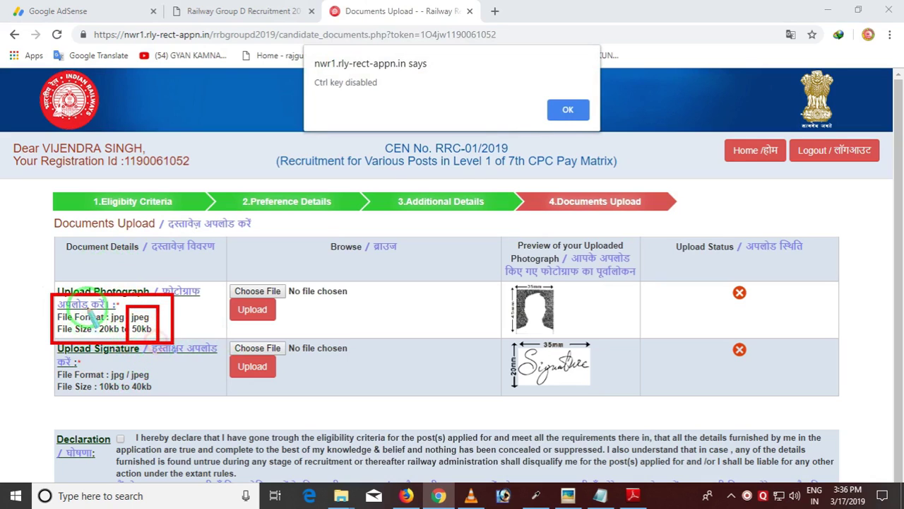
drag(87, 309, 120, 341)
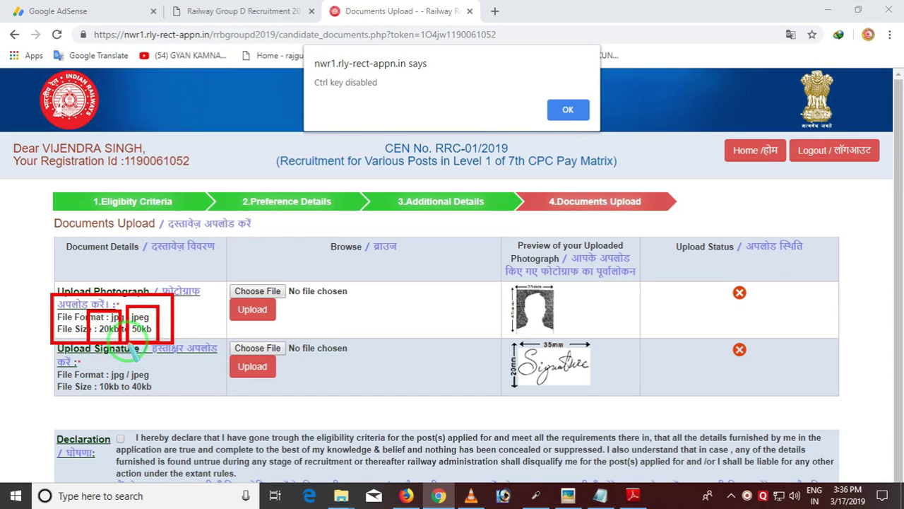
mouse_move(47, 355)
mouse_down()
mouse_move(65, 384)
mouse_move(185, 405)
mouse_up()
drag(121, 362, 164, 397)
mouse_move(77, 363)
mouse_down()
mouse_move(85, 380)
mouse_move(121, 399)
mouse_up()
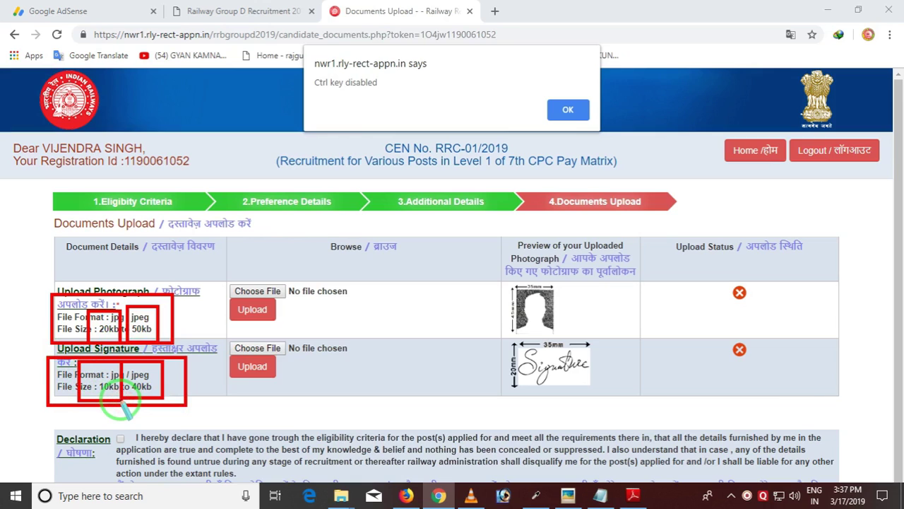
right_click(313, 375)
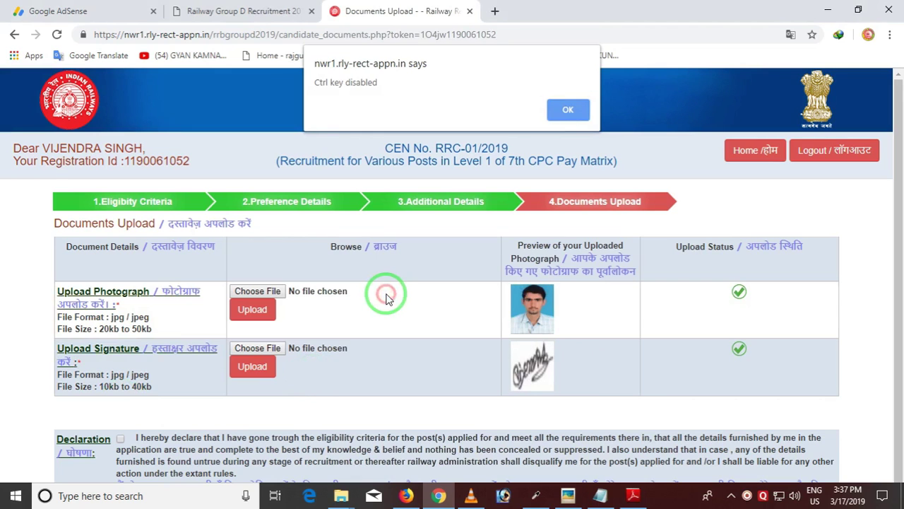
Dismiss the Ctrl-key warning and scroll down past the uploaded photograph and signature
click(567, 113)
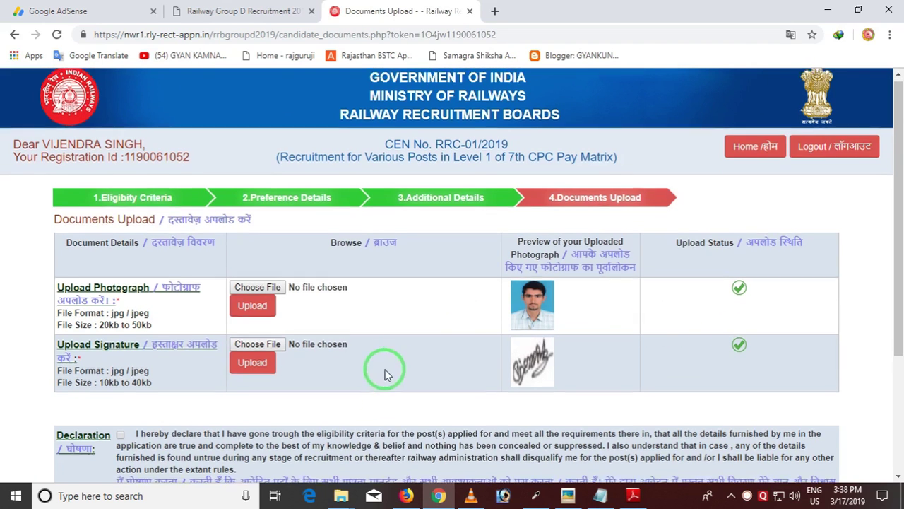
scroll(384, 368, down, 2)
Accept the declaration, final-submit the application, and confirm the photograph and signature preview
click(120, 308)
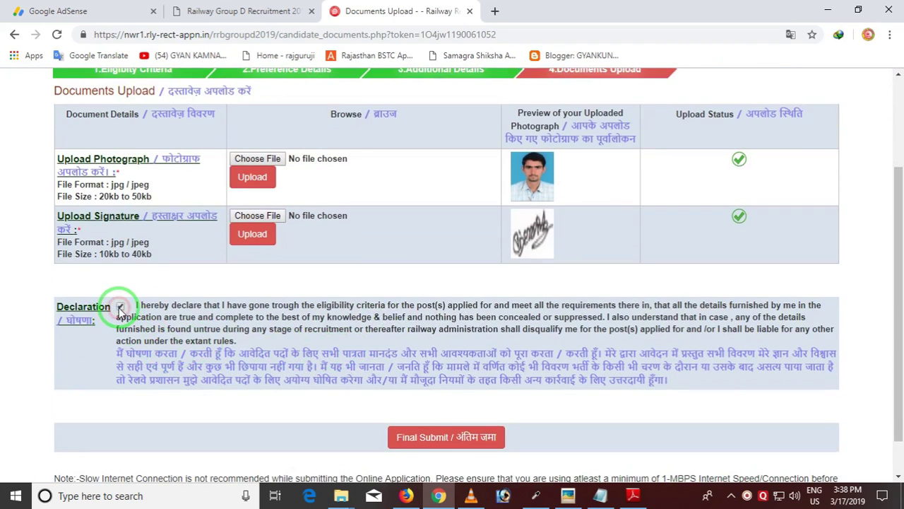
click(450, 438)
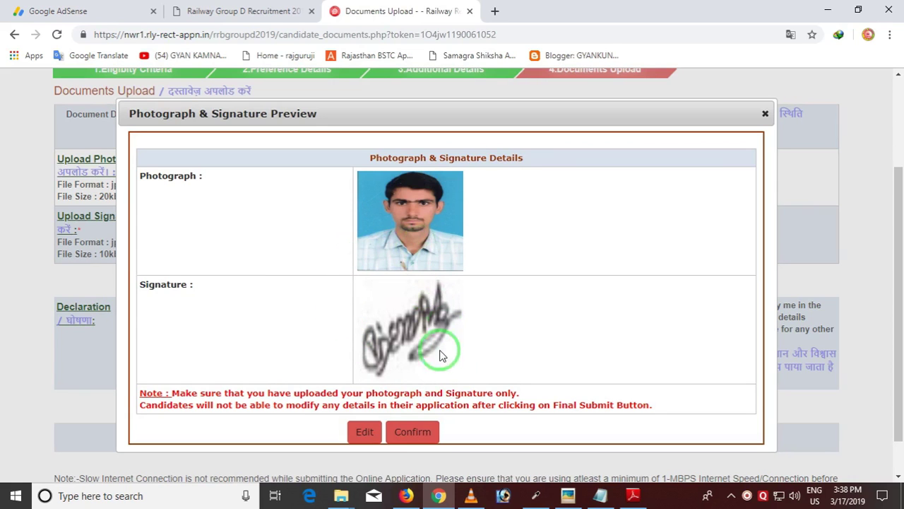
click(413, 431)
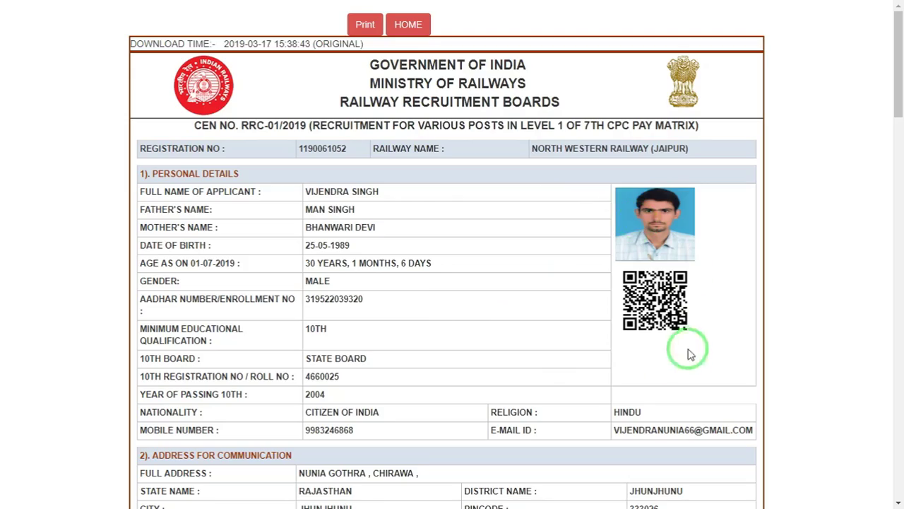
Print the application copy to PDF with the iSkysoft PDF Editor printer, then return to Chrome
scroll(440, 305, down, 15)
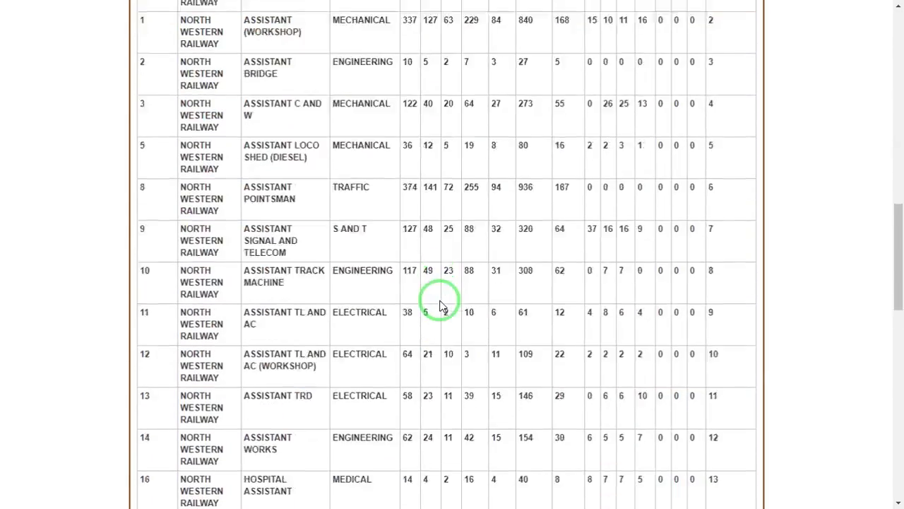
scroll(439, 305, down, 15)
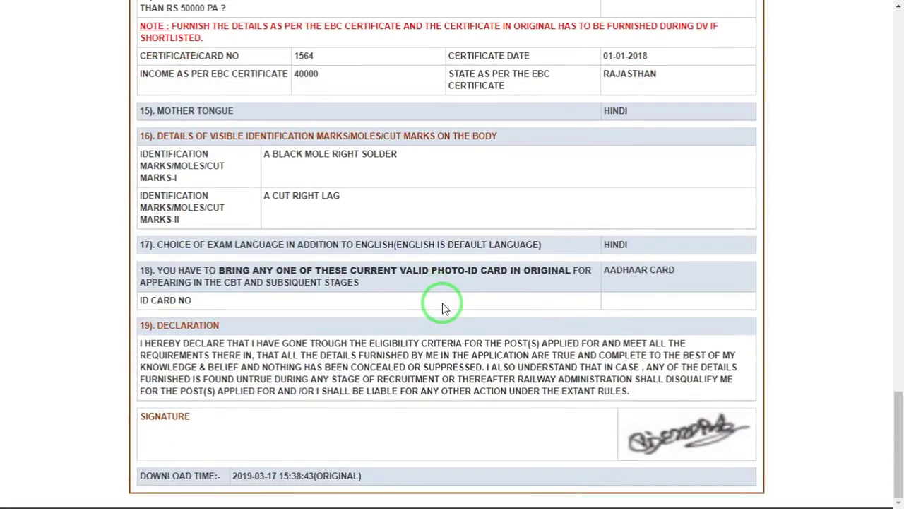
scroll(442, 305, up, 20)
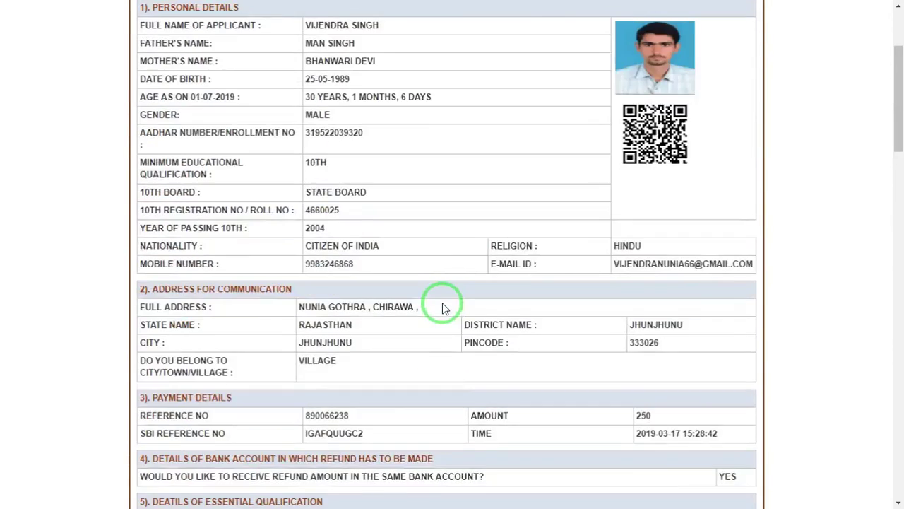
scroll(443, 302, up, 3)
key(F11)
key(ctrl+p)
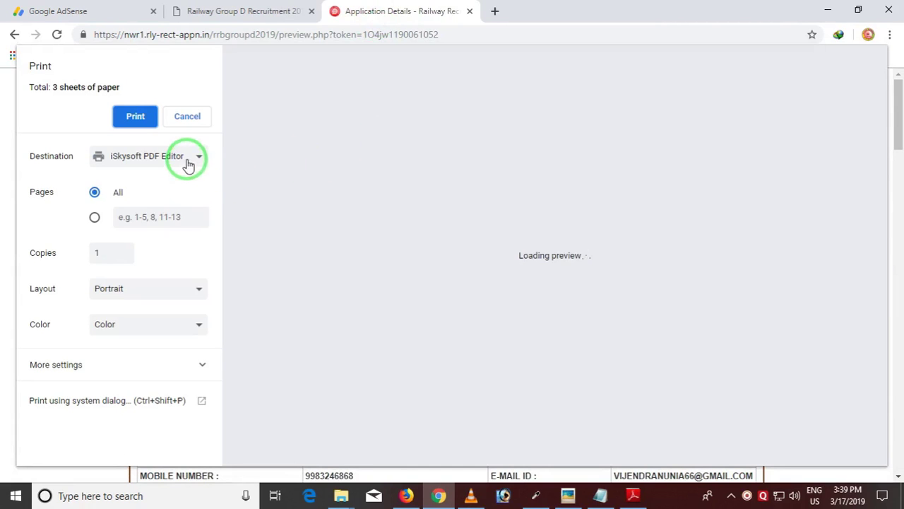
click(188, 159)
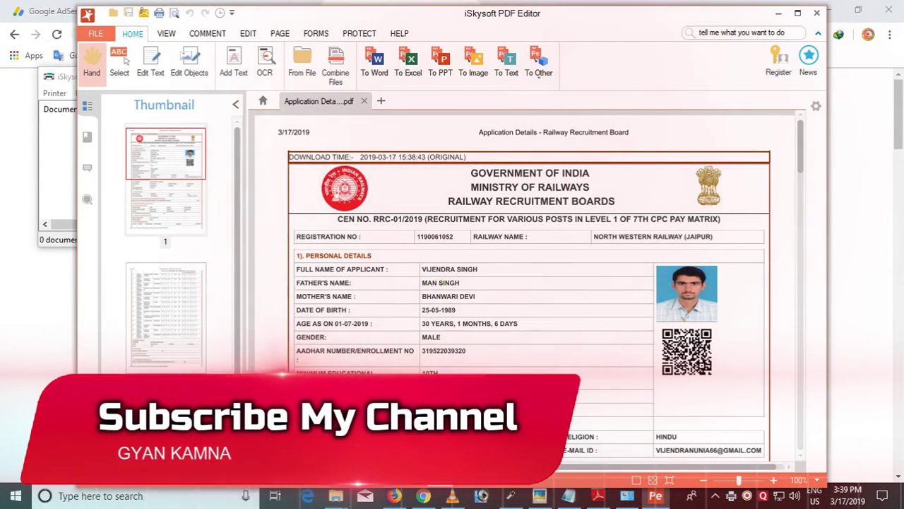
click(424, 495)
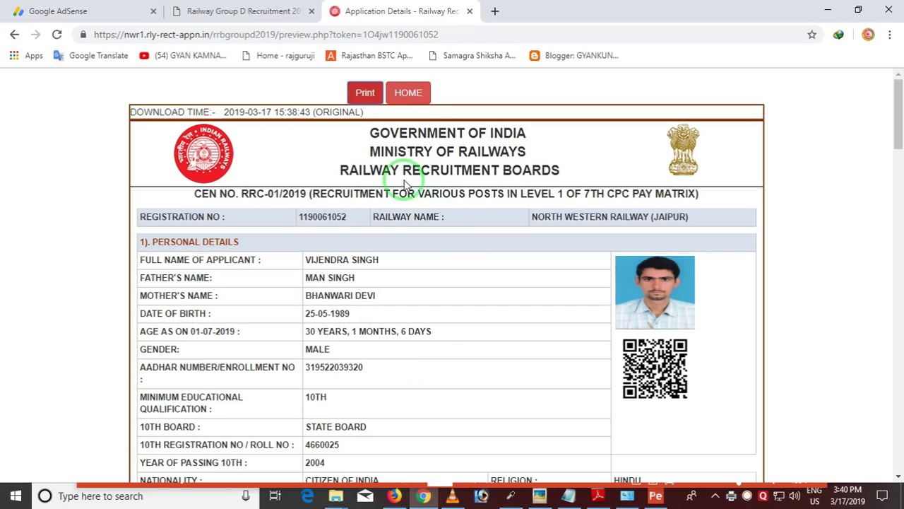
Review all stages on the home page, log out, and pick North Western Railway (JAIPUR) candidate login
click(419, 101)
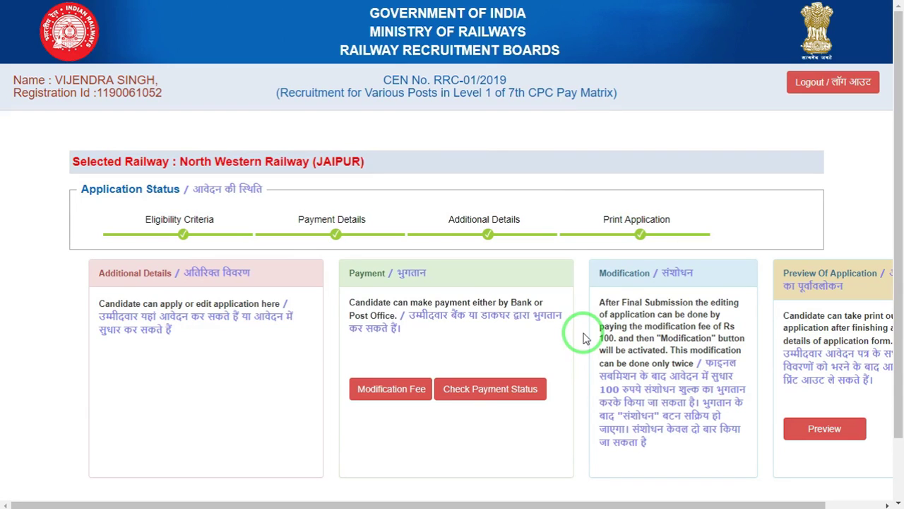
click(818, 83)
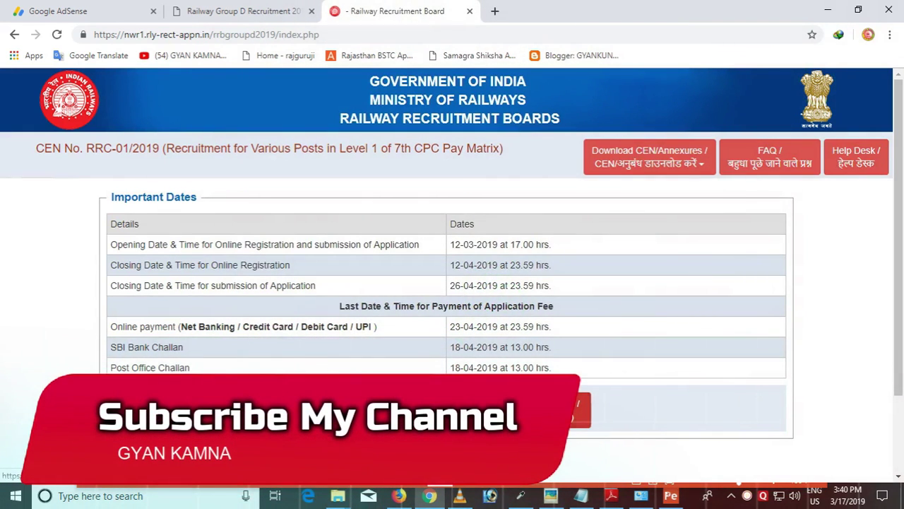
click(485, 424)
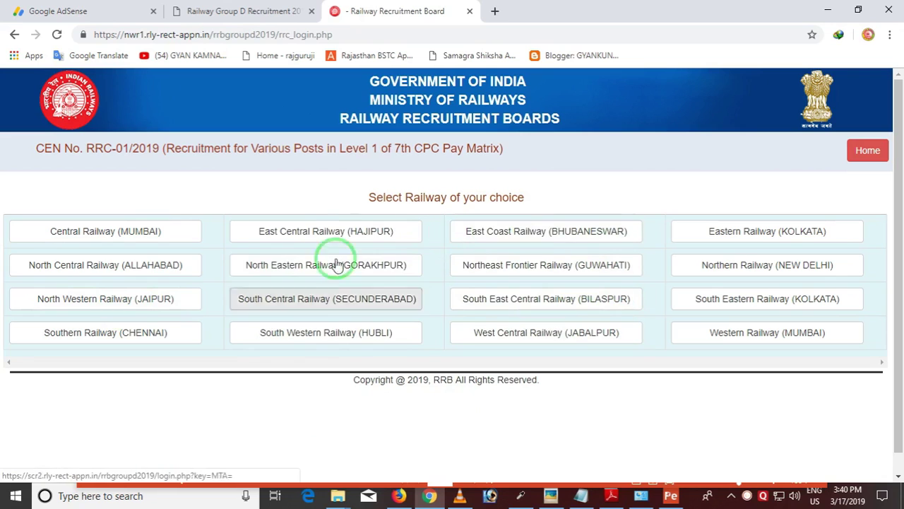
click(68, 299)
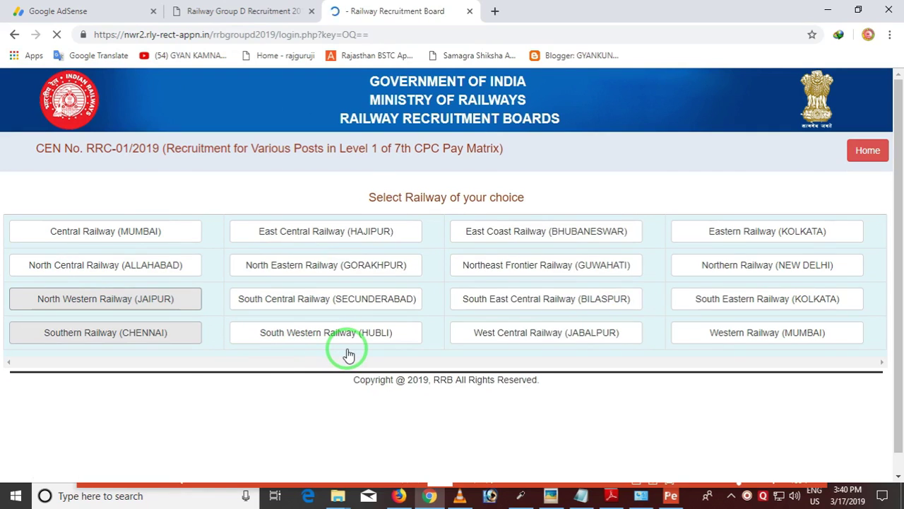
key(F11)
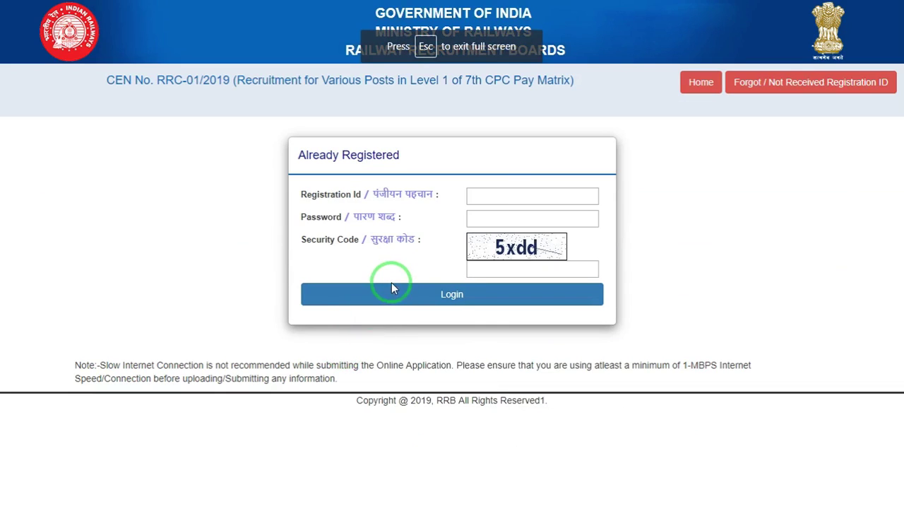
Log in with the registration ID, account password and security code, then exit full screen
click(496, 196)
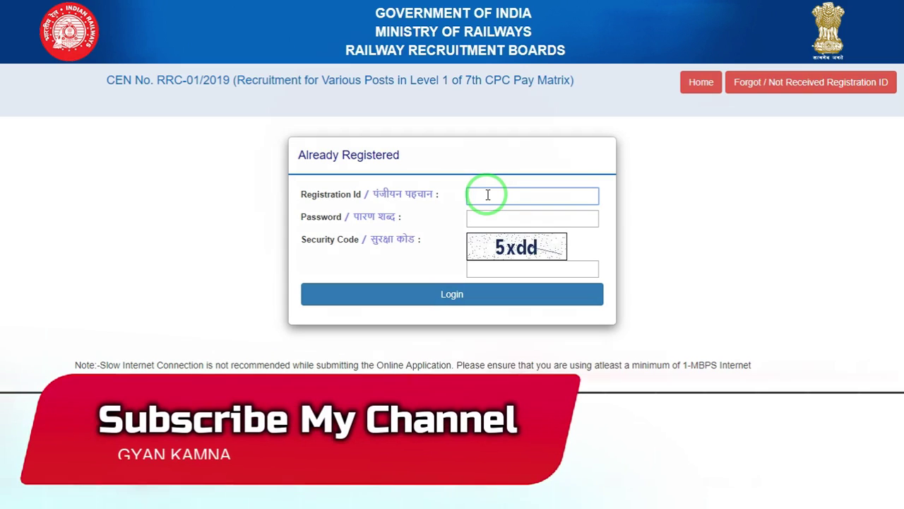
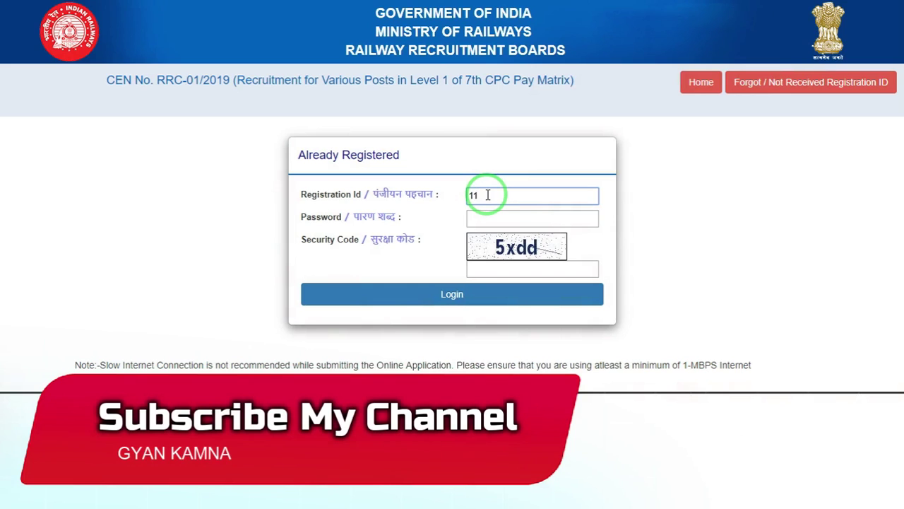
click(504, 219)
text(1)
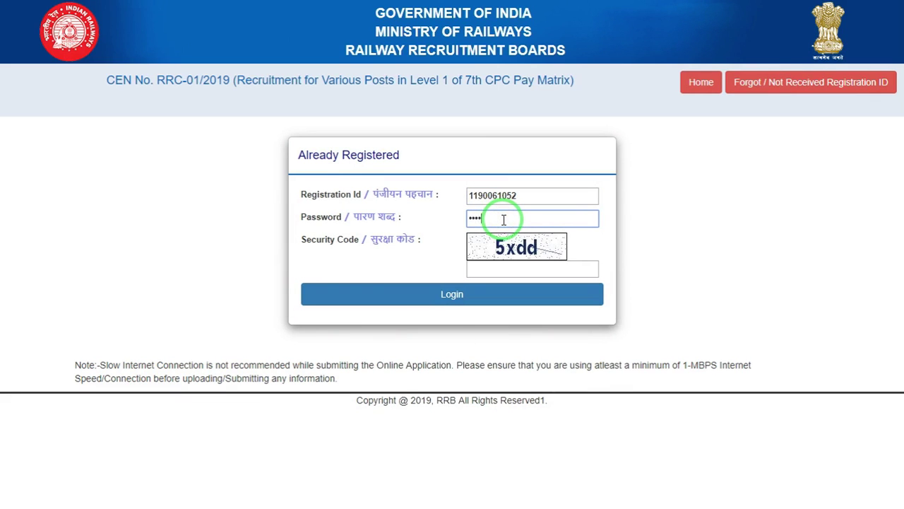
click(497, 269)
text(5)
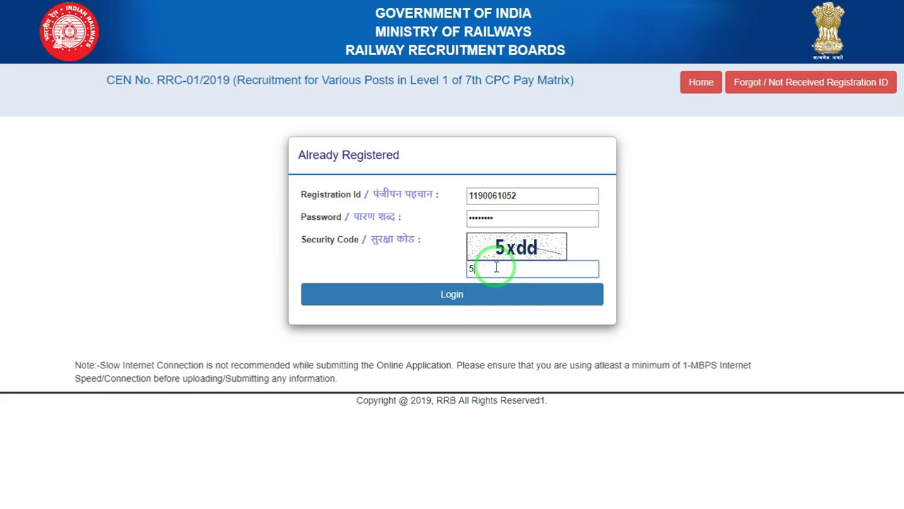
text(xdd)
click(385, 295)
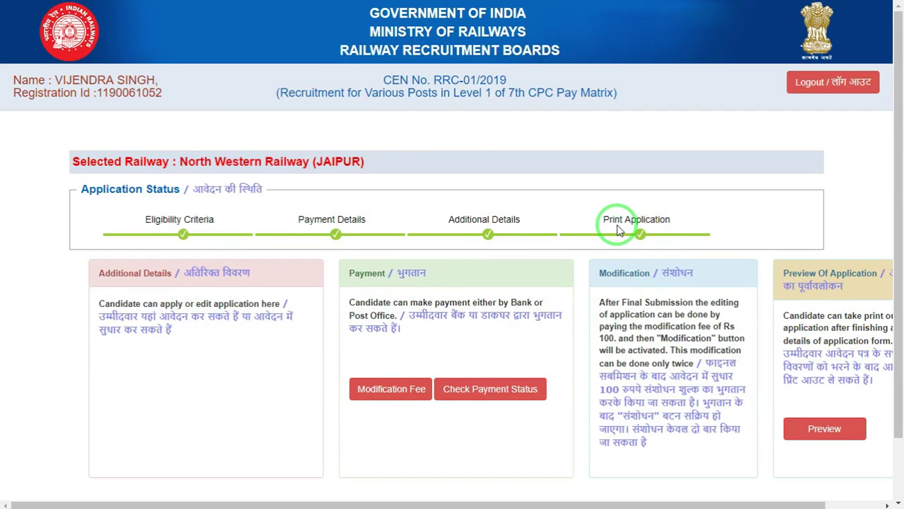
key(F11)
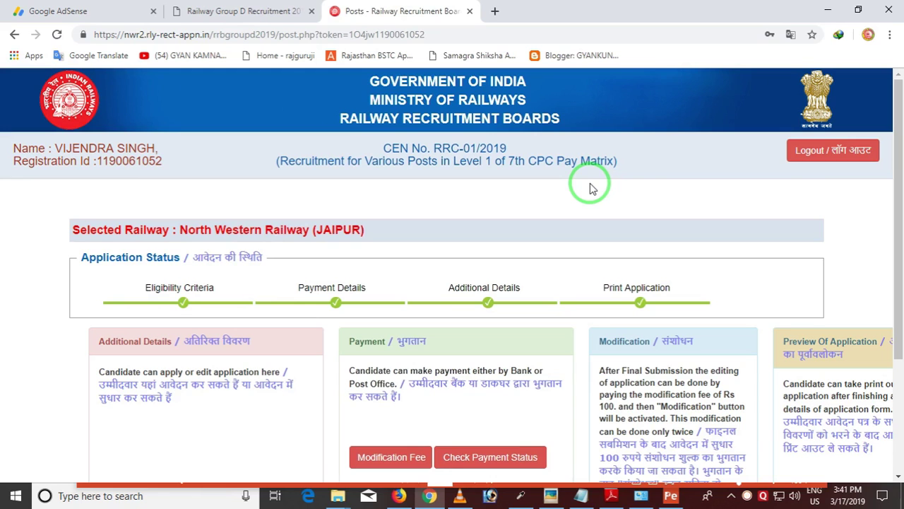
click(399, 497)
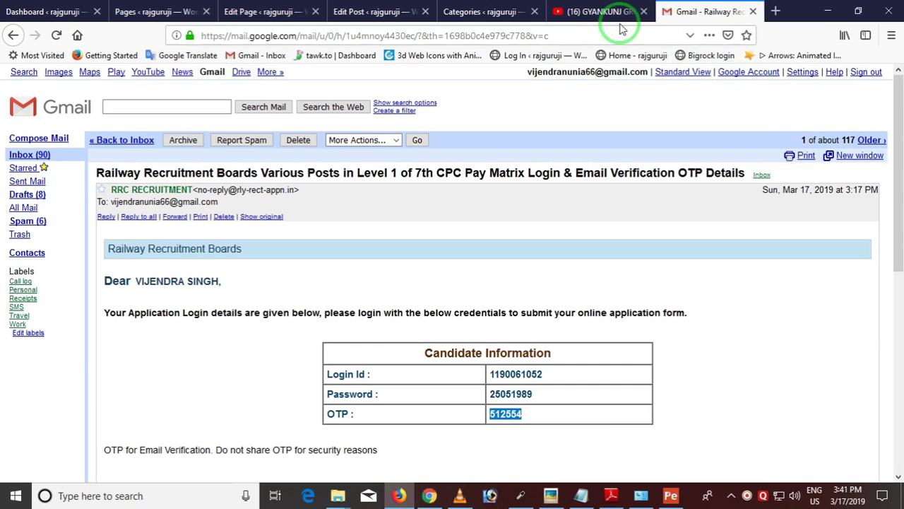
click(600, 13)
scroll(459, 275, up, 10)
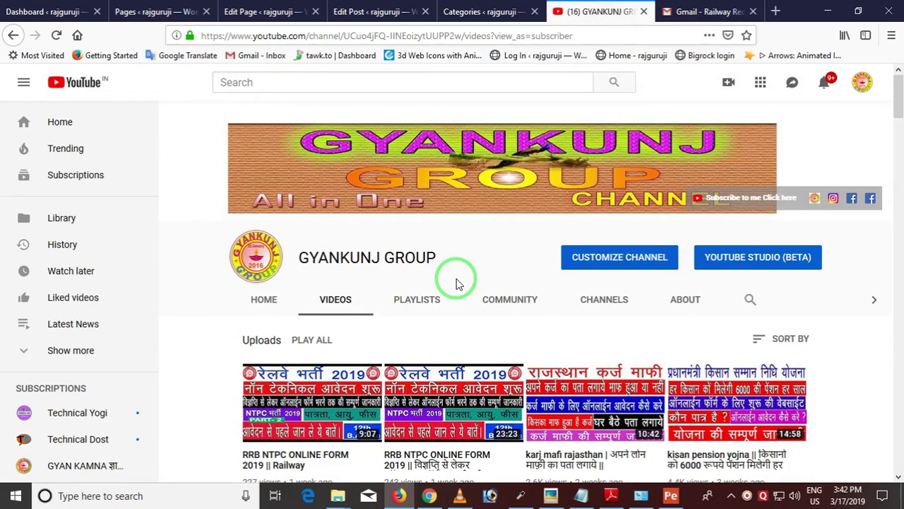
scroll(484, 294, down, 5)
scroll(485, 296, up, 4)
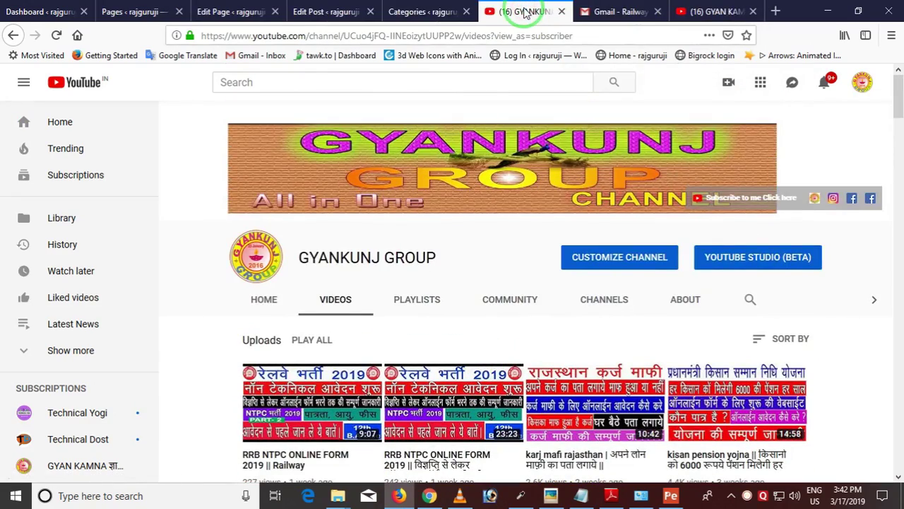
click(393, 345)
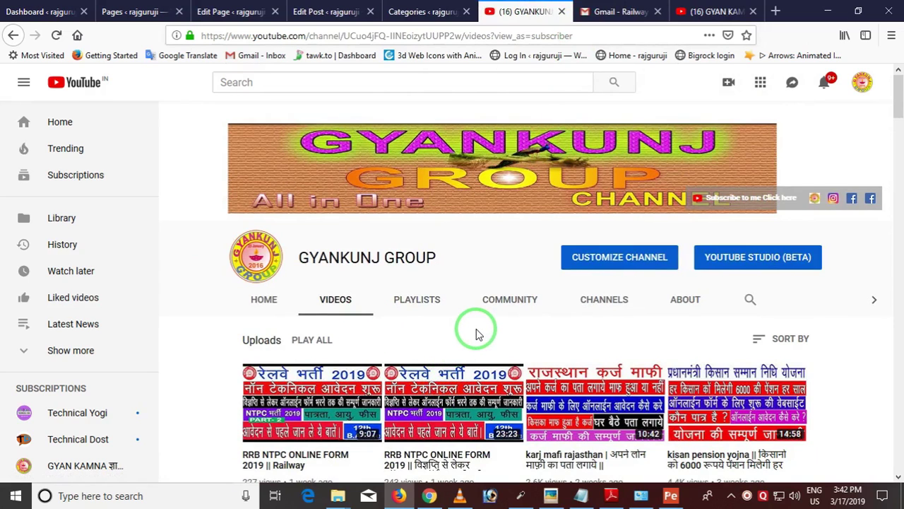
click(264, 301)
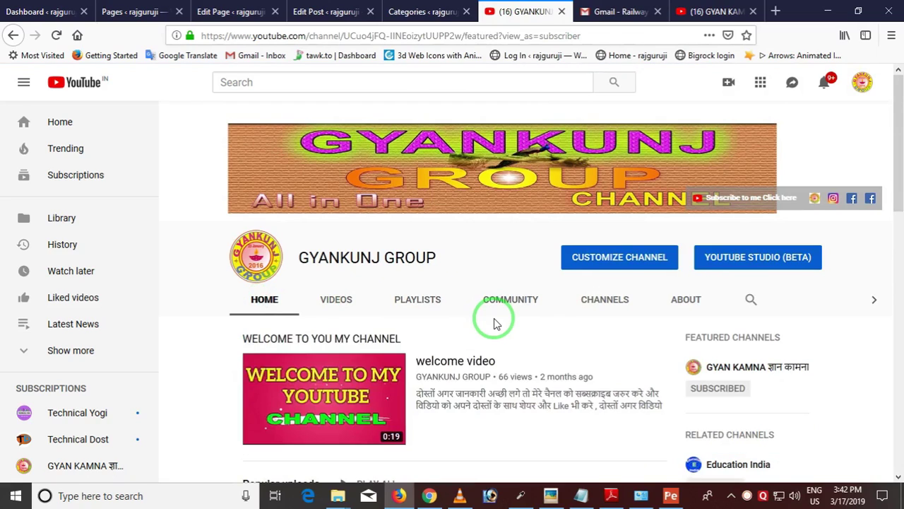
scroll(495, 323, down, 4)
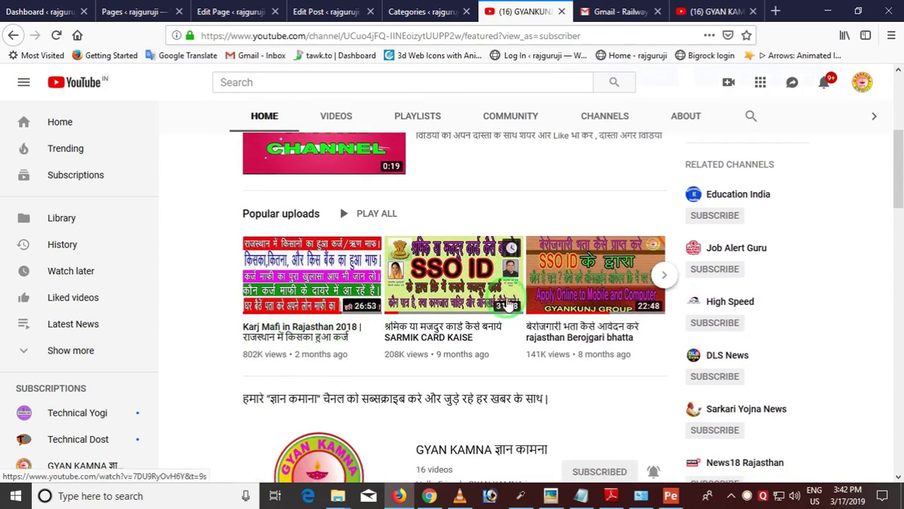
scroll(424, 325, down, 4)
scroll(436, 332, down, 2)
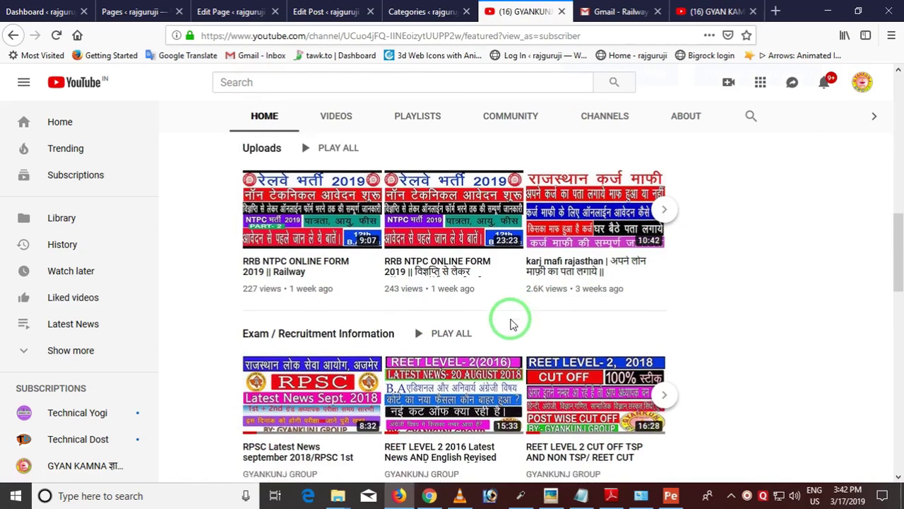
scroll(460, 319, down, 2)
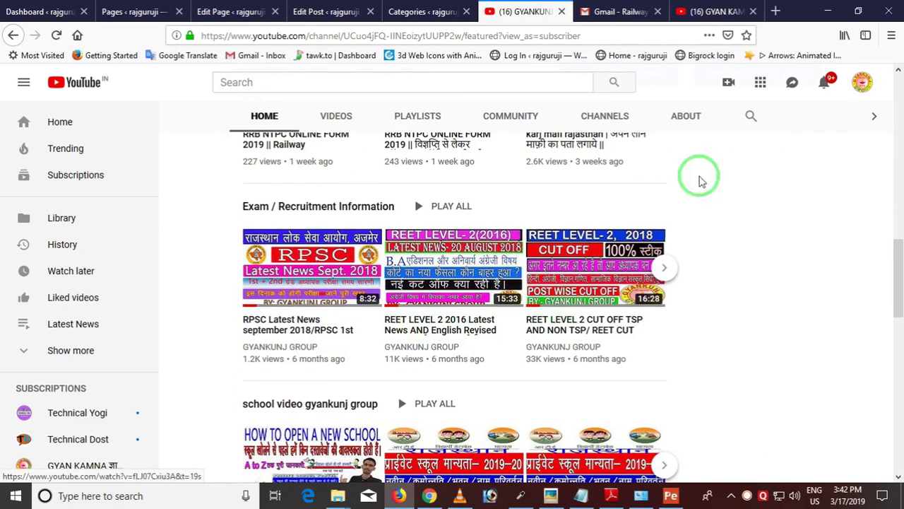
click(707, 12)
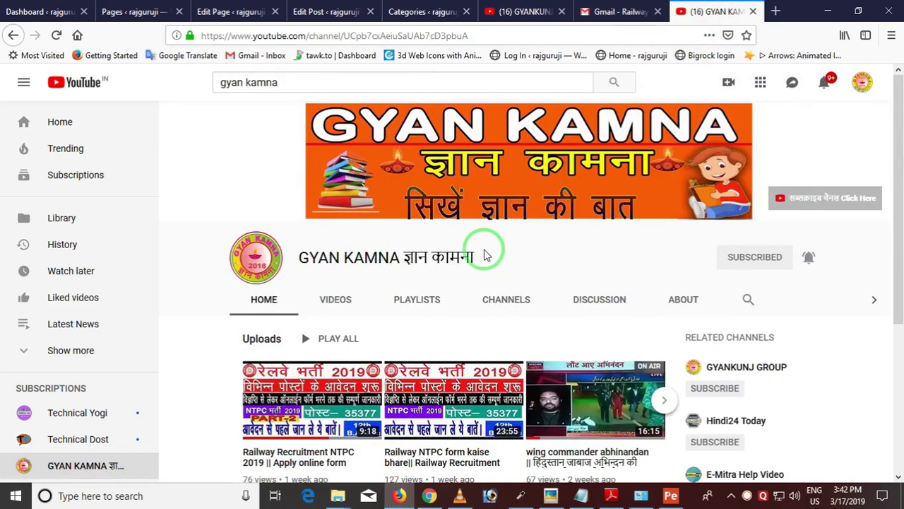
scroll(464, 276, down, 2)
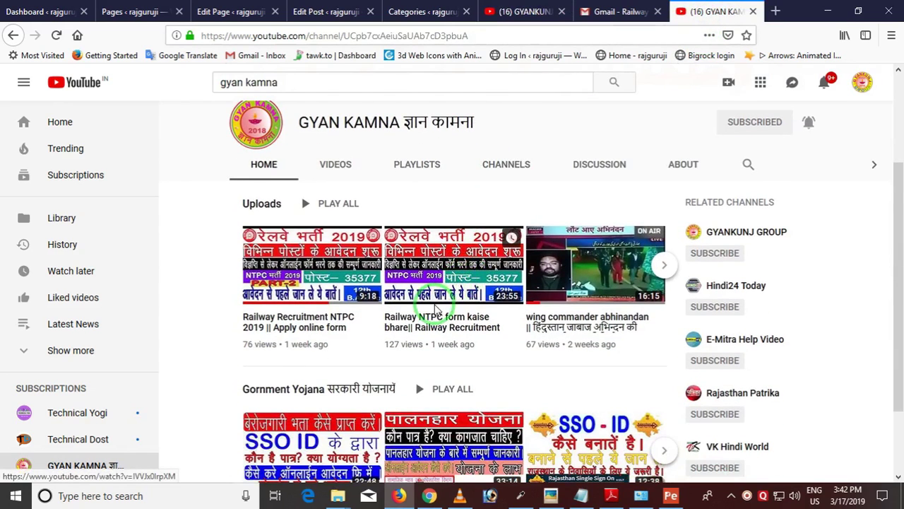
scroll(432, 311, down, 2)
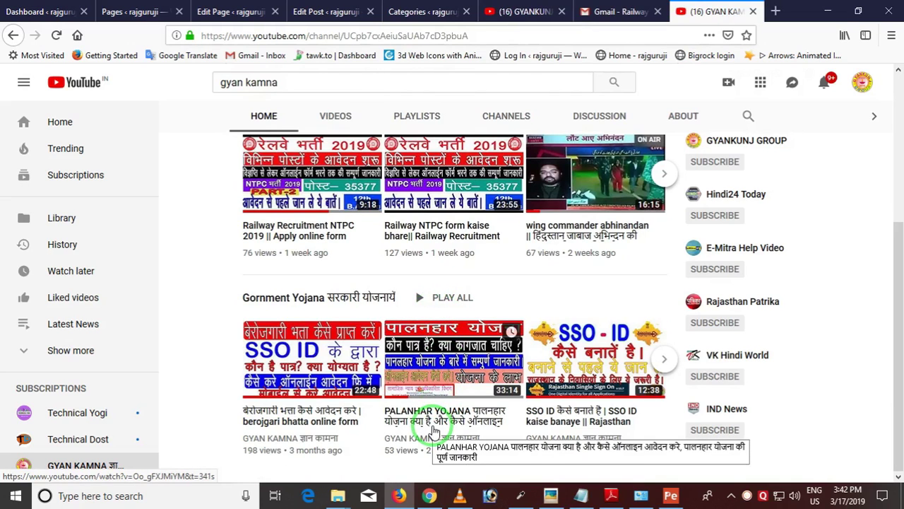
click(431, 496)
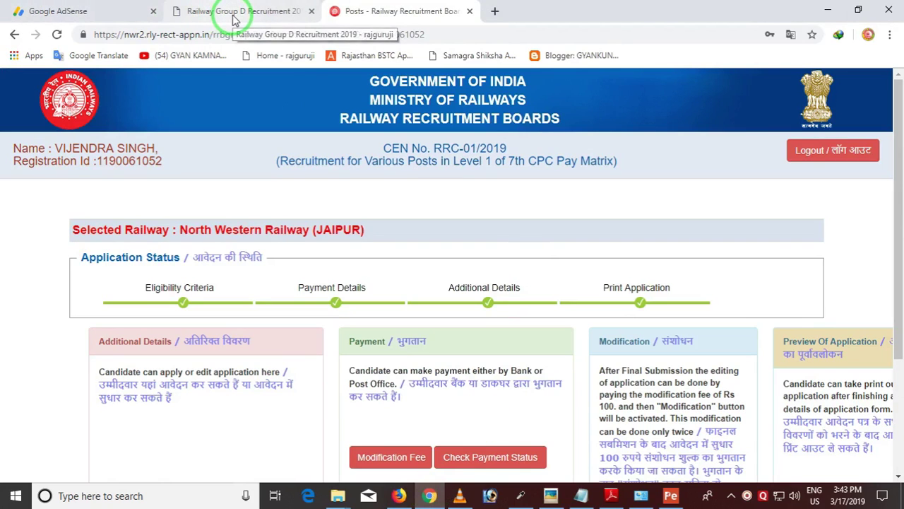
In a new tab, open rajguruji.com's Railway Group D Recruitment 2019 post from Current Job
click(489, 17)
click(301, 58)
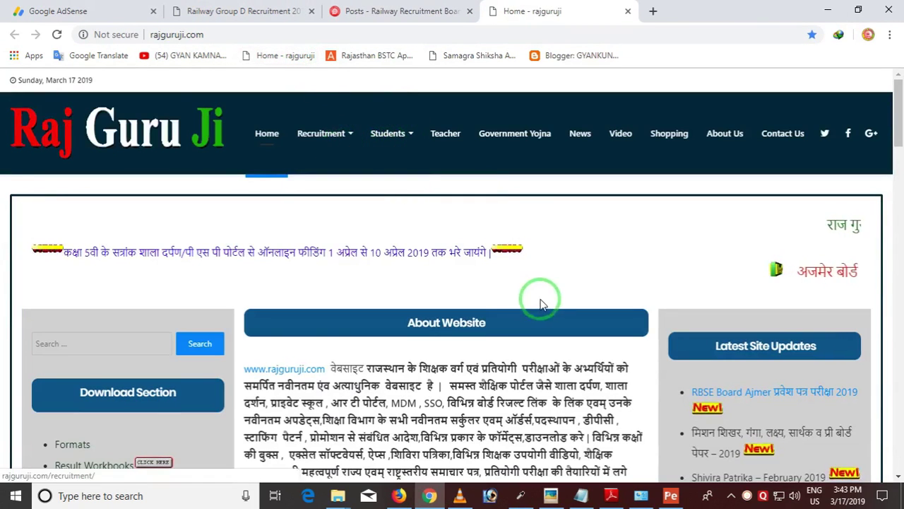
mouse_move(330, 138)
click(318, 191)
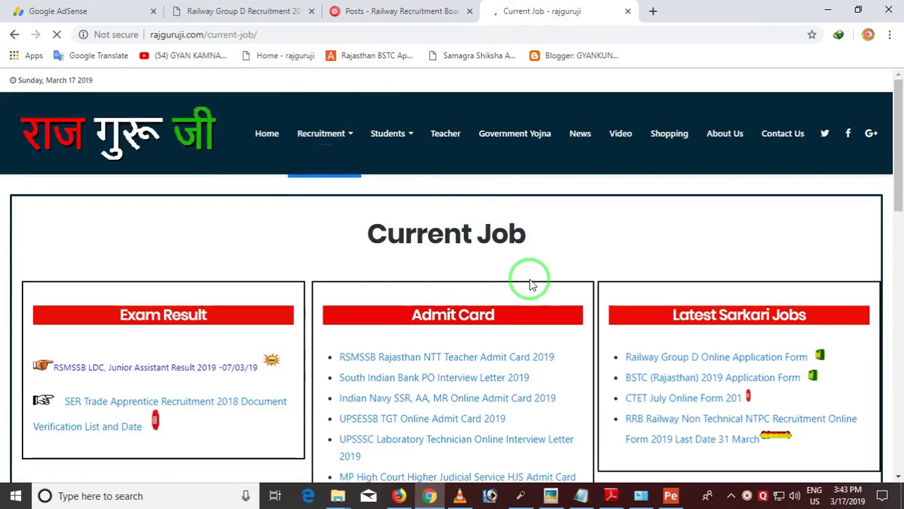
scroll(522, 288, down, 1)
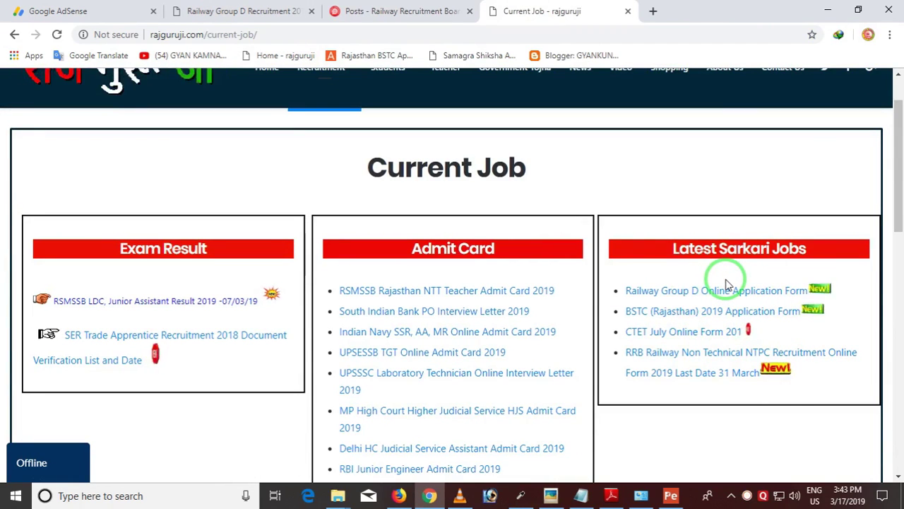
click(696, 296)
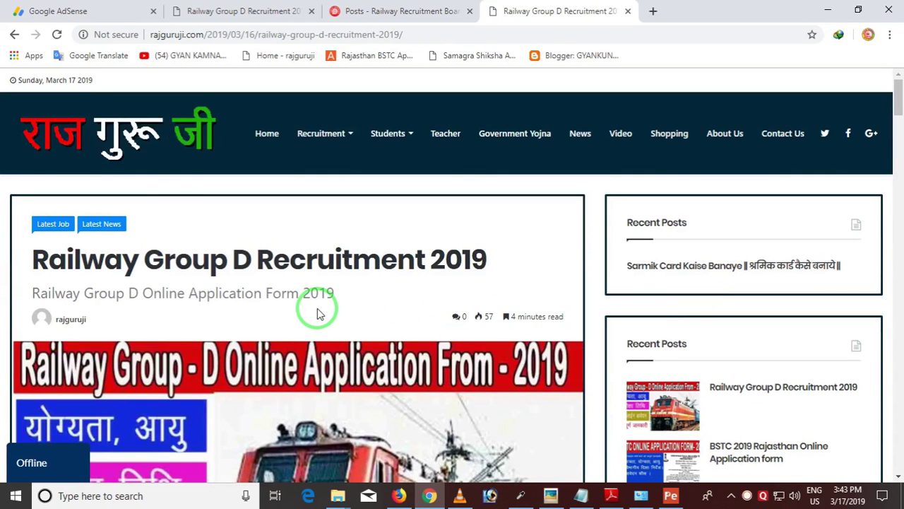
scroll(317, 311, down, 10)
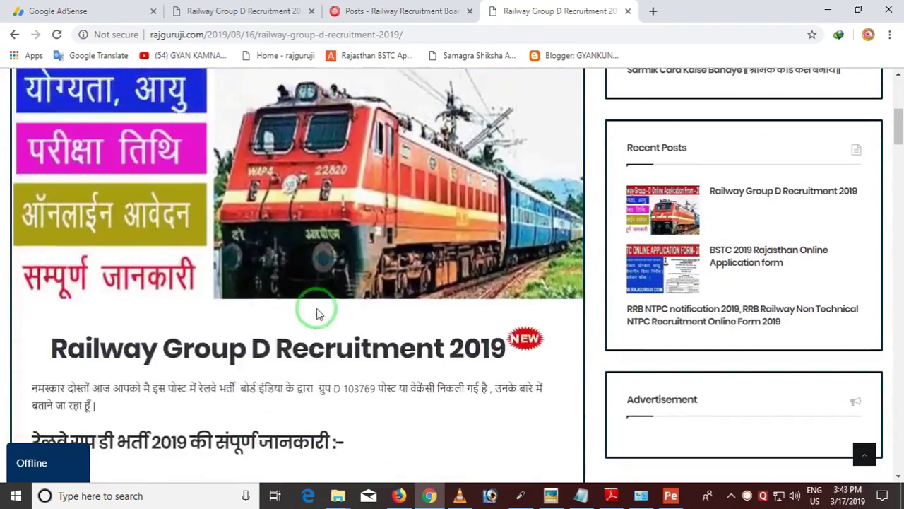
scroll(317, 309, down, 12)
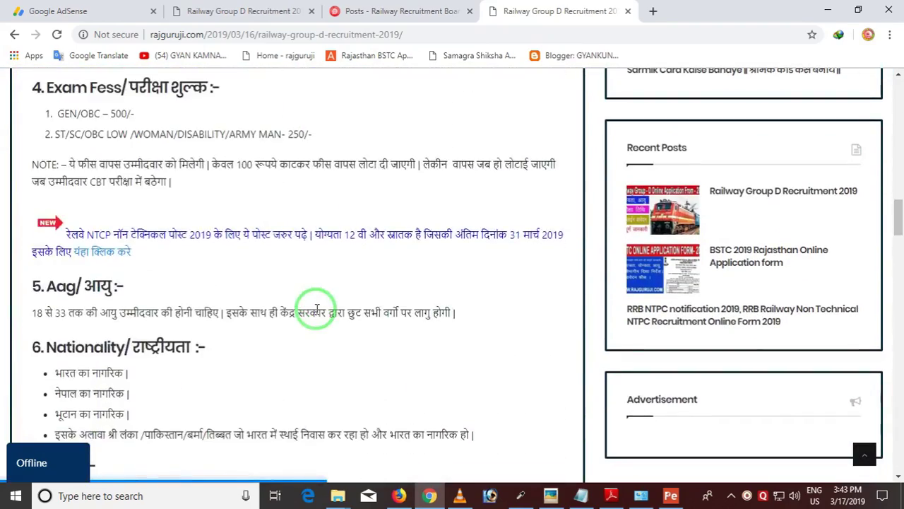
scroll(317, 310, up, 8)
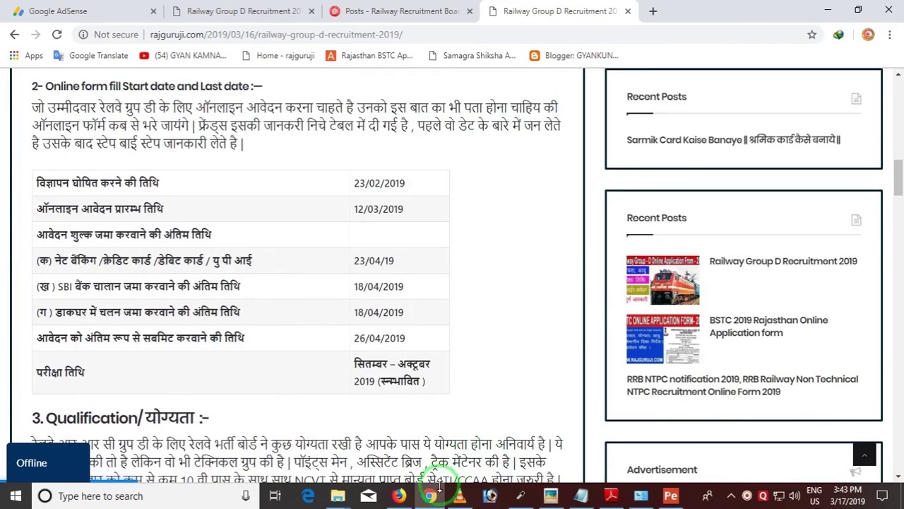
Switch back to the GYANKUNJ GROUP YouTube channel home page in Firefox
click(400, 496)
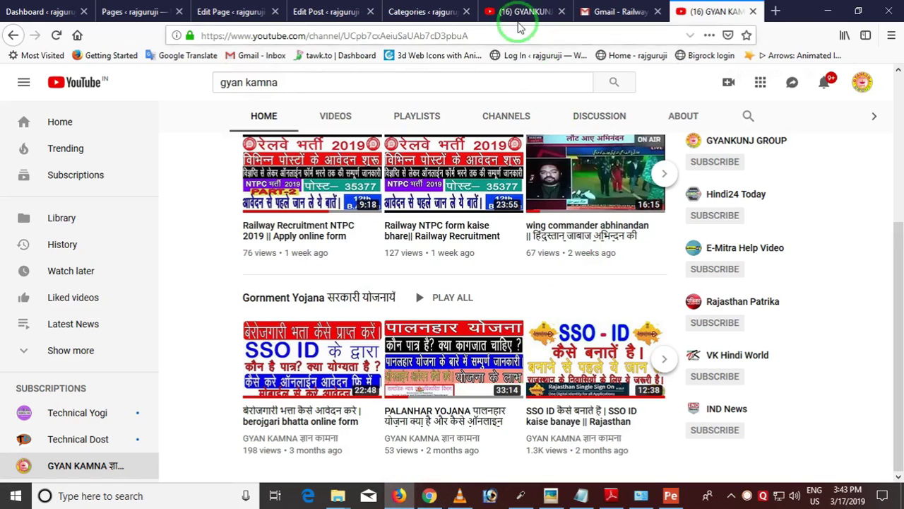
click(519, 14)
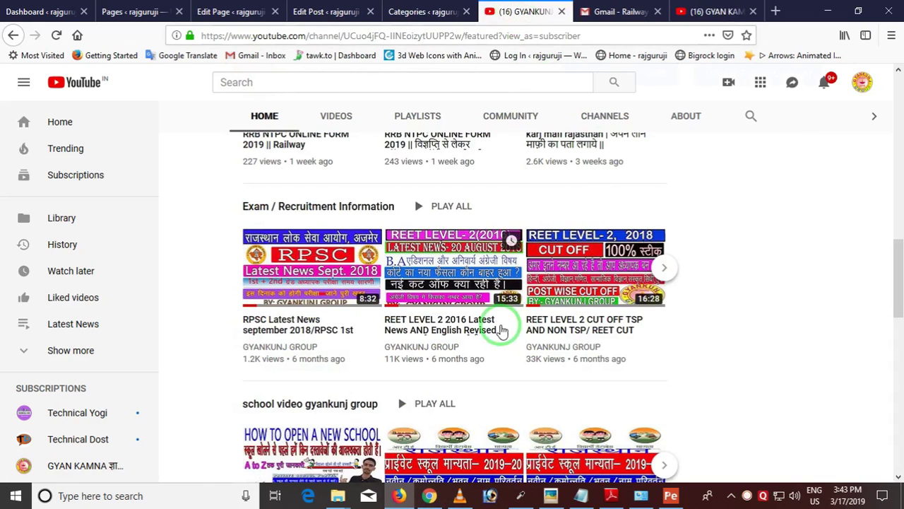
scroll(500, 323, up, 10)
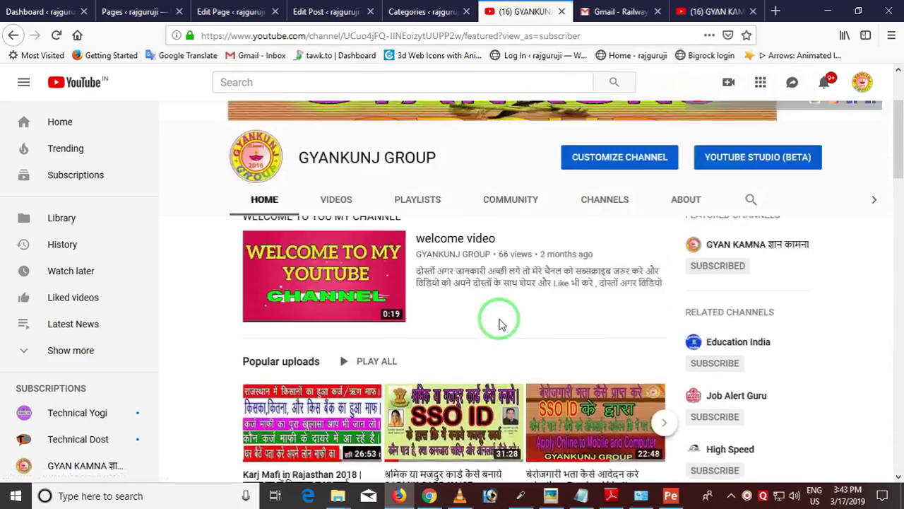